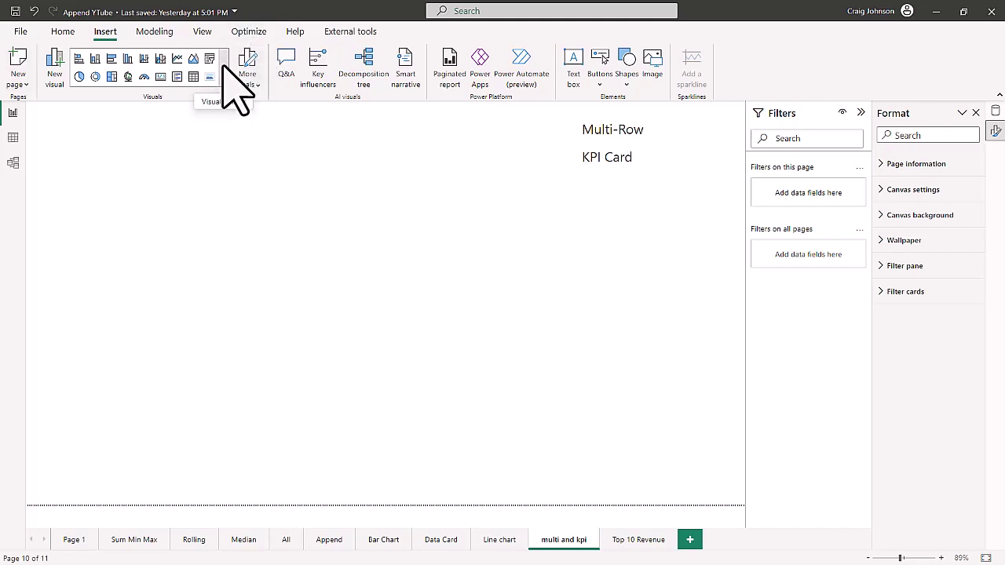
# - Insert a multi-row card near the page's upper-left corner and add the Total Views measure from Dax Measures
pyautogui.click(176, 77)
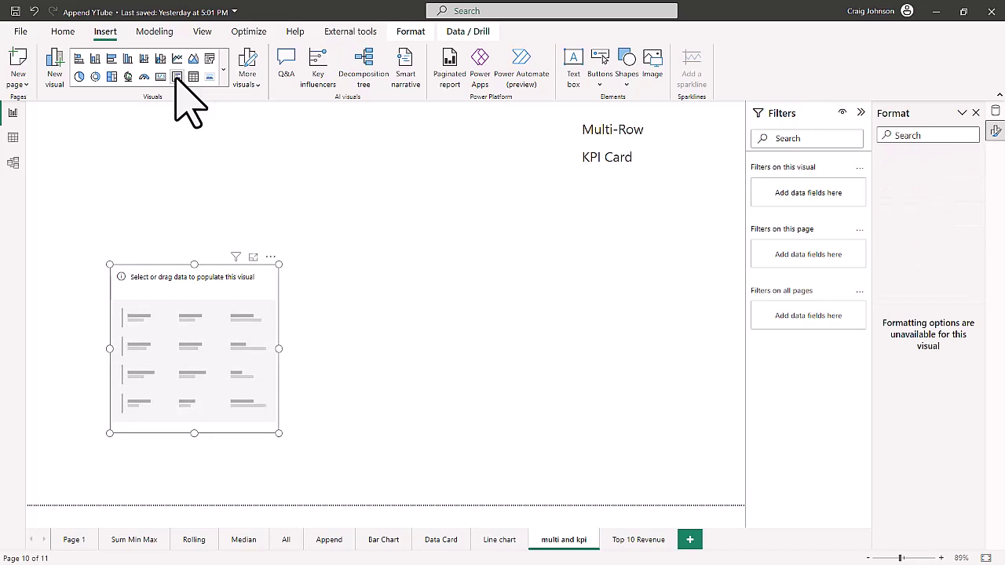
pyautogui.moveTo(216, 287); pyautogui.dragTo(208, 166)
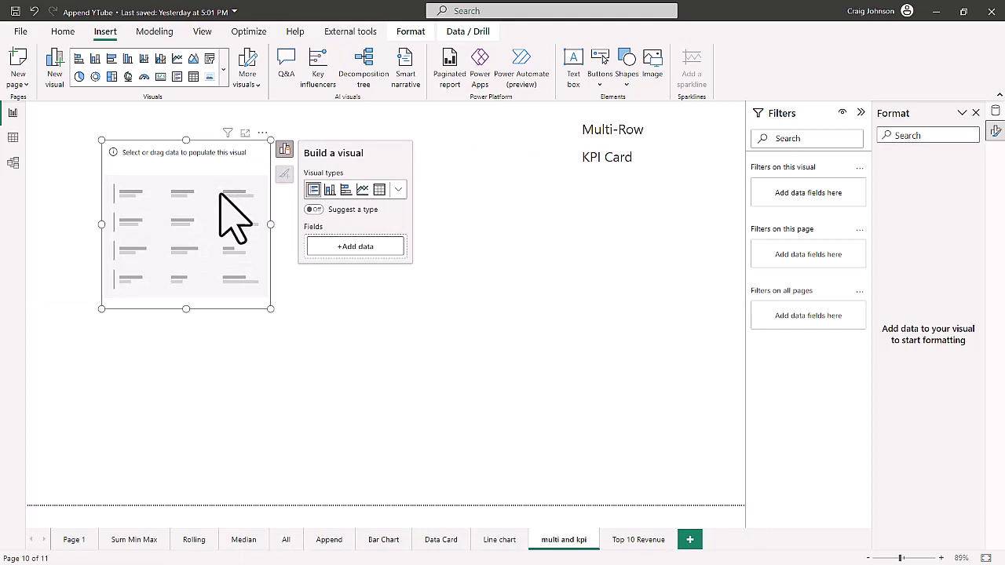
pyautogui.click(351, 250)
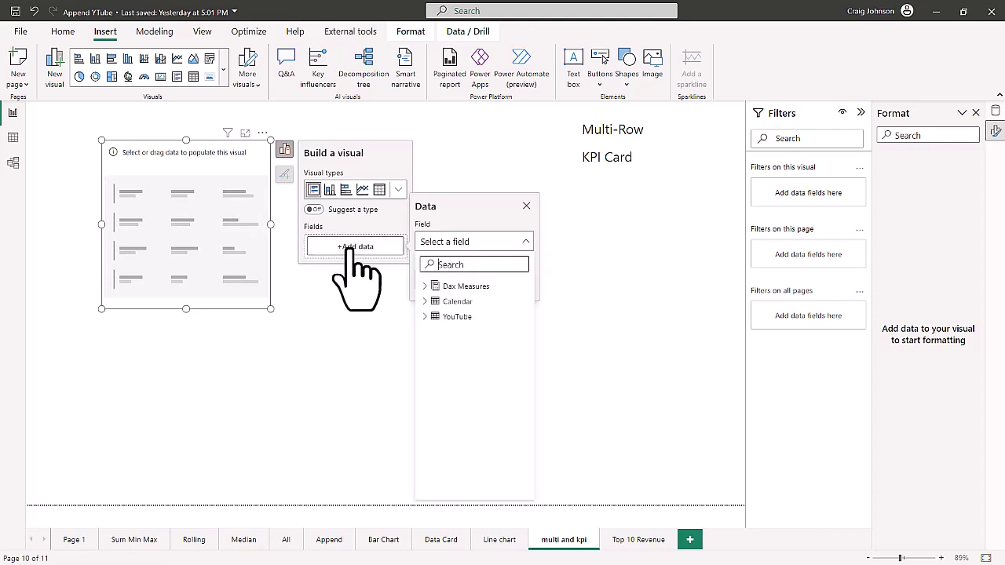
pyautogui.click(431, 287)
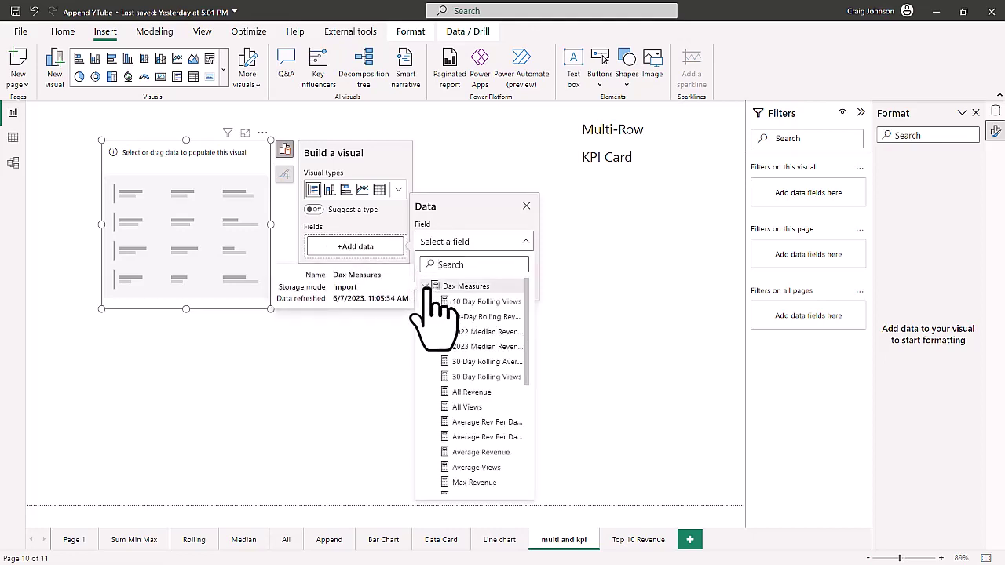
pyautogui.scroll(-10, 478, 362)
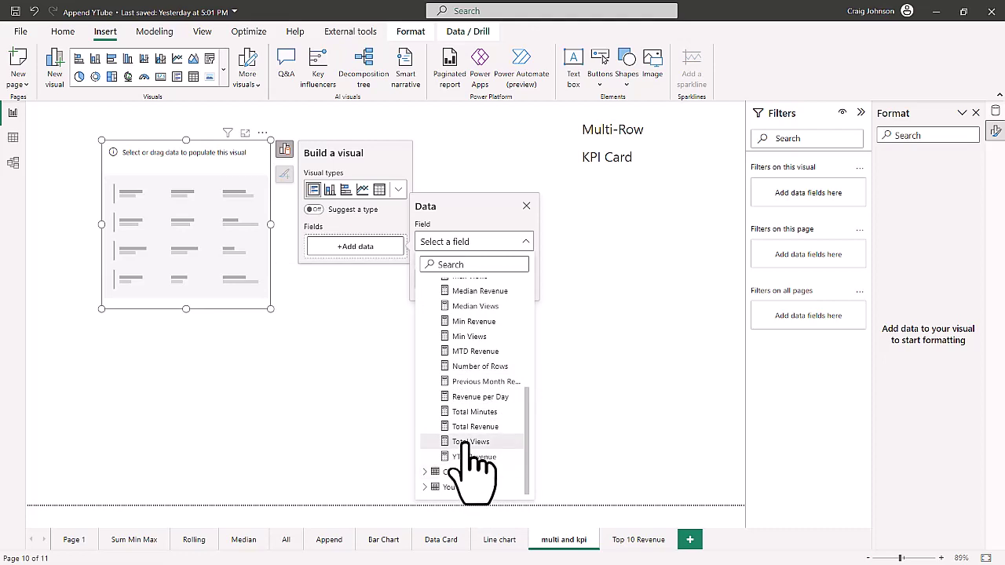
pyautogui.click(471, 441)
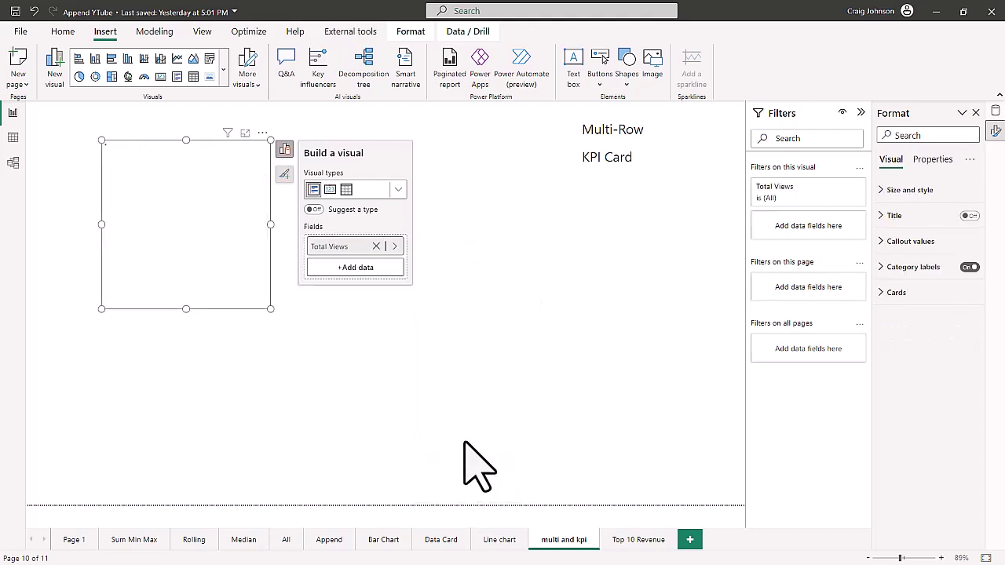
# - Add the Total Revenue measure from Dax Measures to the multi-row card
pyautogui.click(356, 268)
pyautogui.click(429, 308)
pyautogui.scroll(-5, 487, 439)
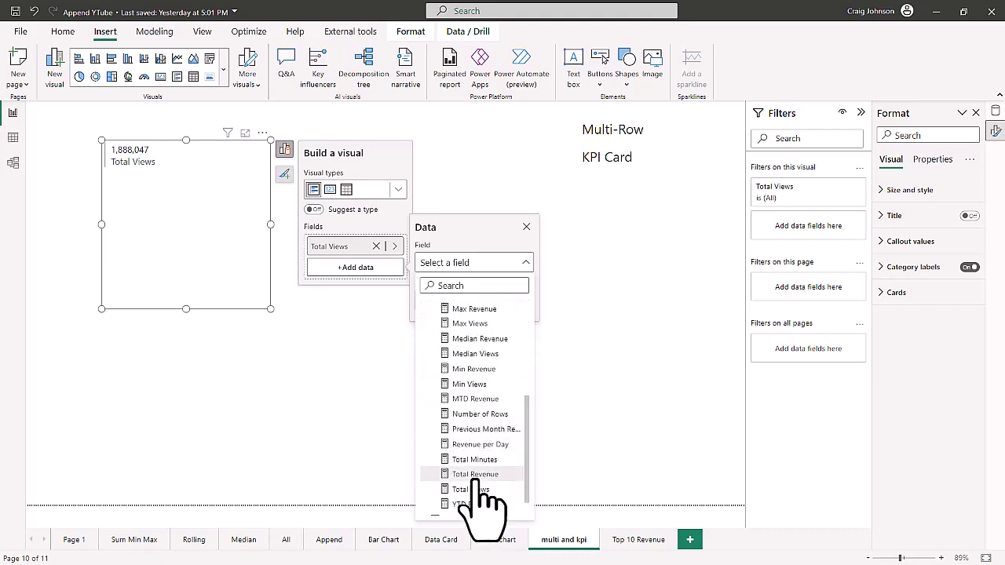
pyautogui.click(477, 480)
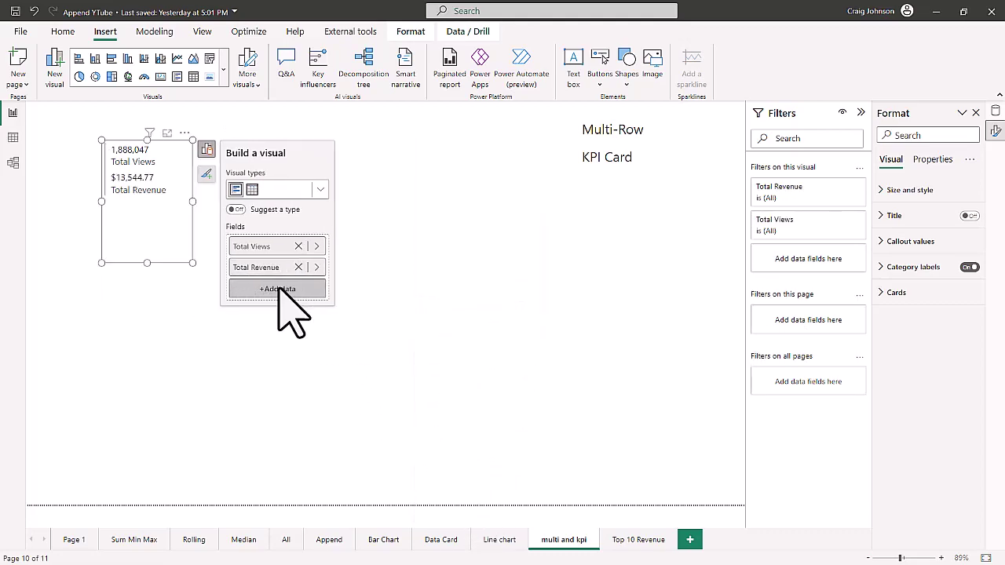
# - Add the Total Minutes measure from Dax Measures as the multi-row card's third field
pyautogui.click(287, 292)
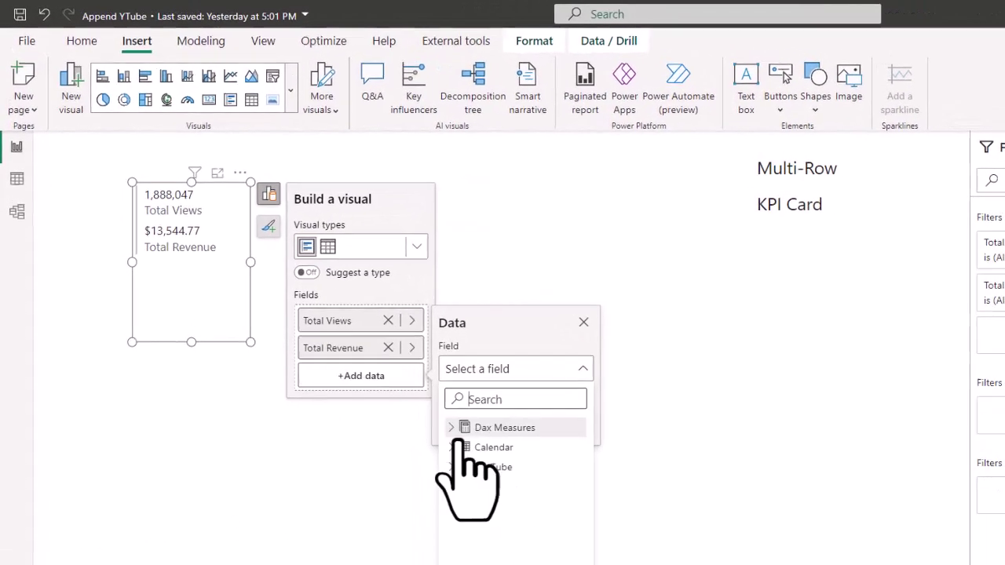
pyautogui.click(460, 429)
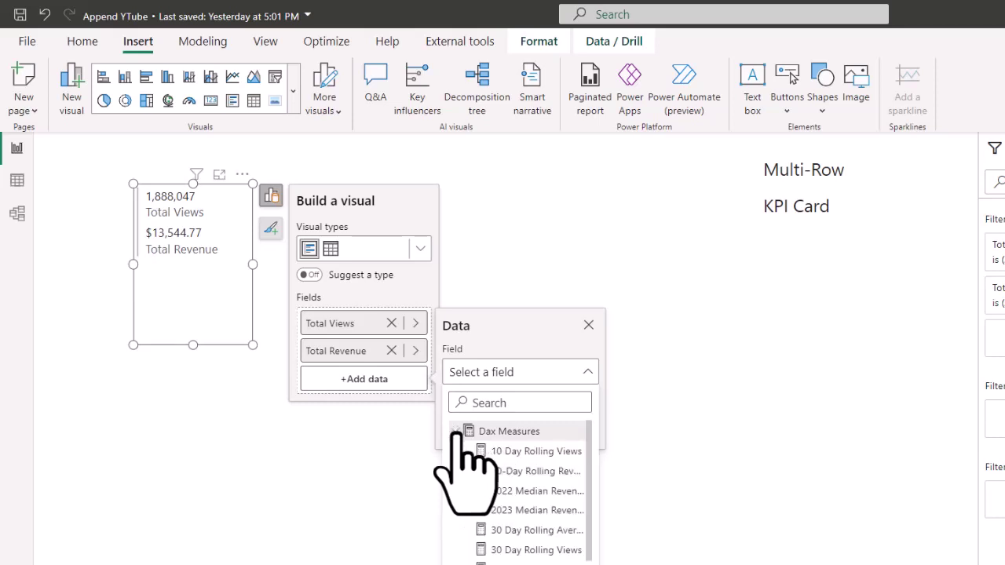
pyautogui.scroll(-3, 487, 472)
pyautogui.scroll(-3, 519, 486)
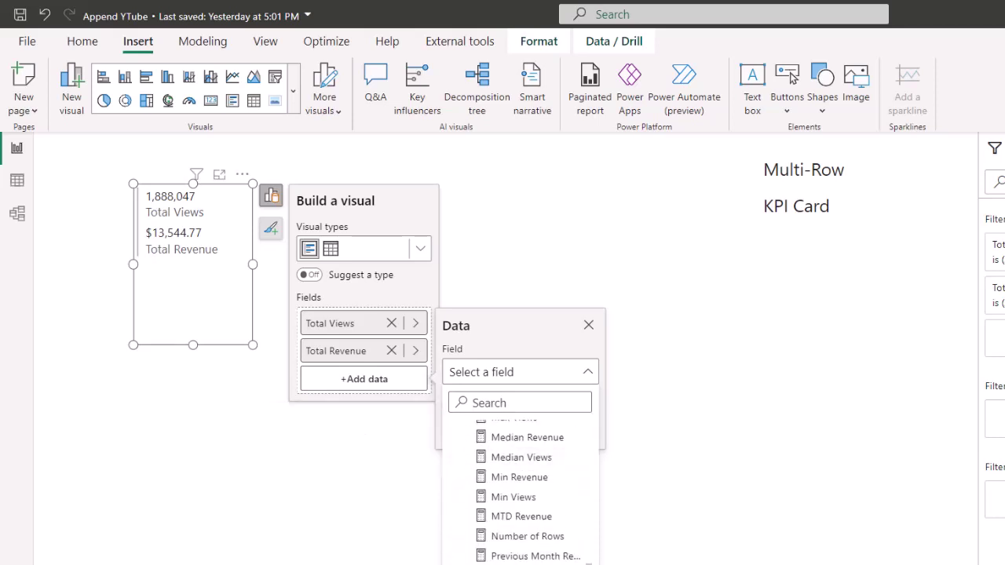
pyautogui.click(510, 562)
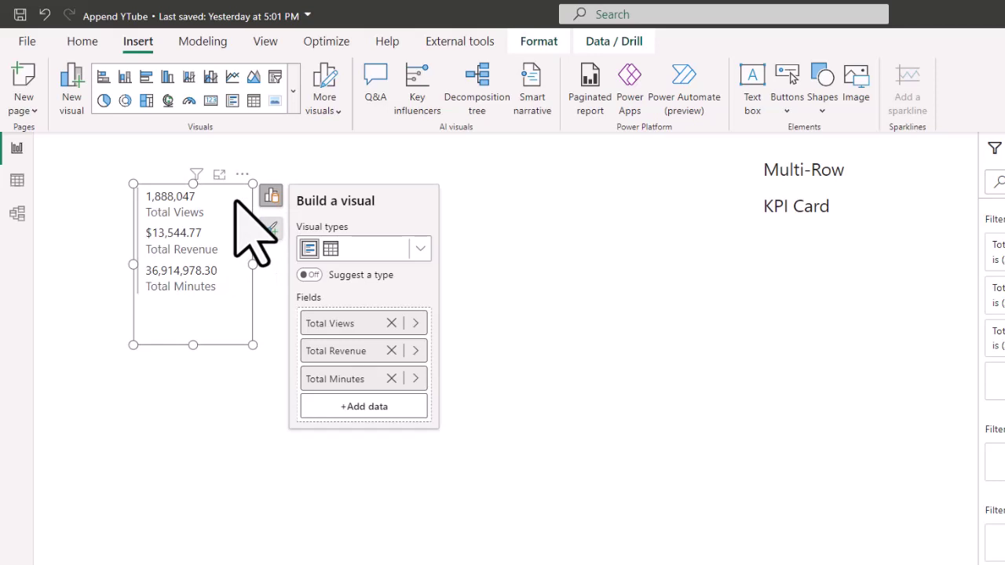
# - Duplicate the multi-row card and place the copy below the original
pyautogui.hotkey('ctrl', 'c')
pyautogui.hotkey('ctrl', 'v')
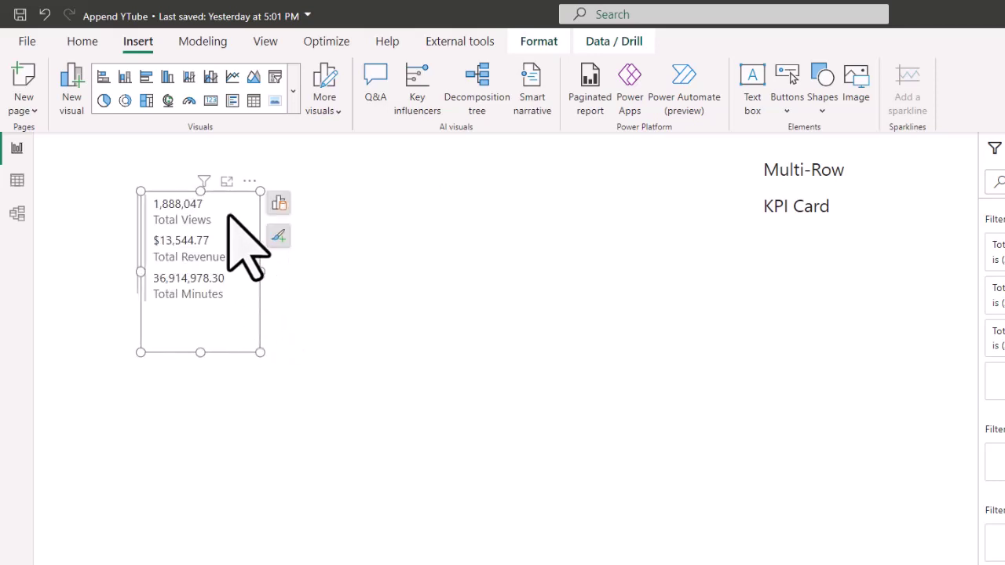
pyautogui.moveTo(246, 243); pyautogui.dragTo(263, 424)
pyautogui.click(240, 416)
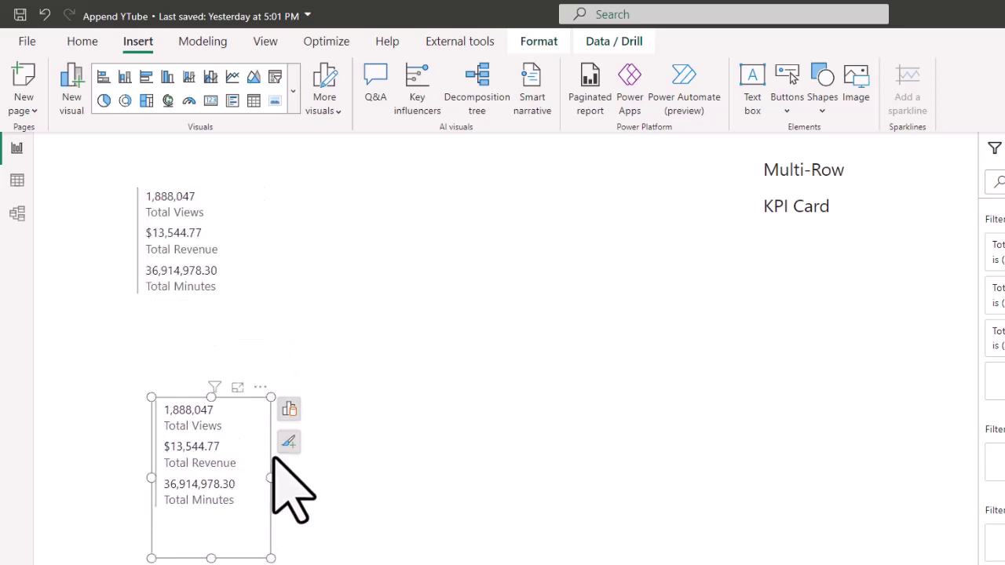
# - Set the lower card's height to 250 and width to 200, and shorten it to about 174 high around its values
pyautogui.click(289, 441)
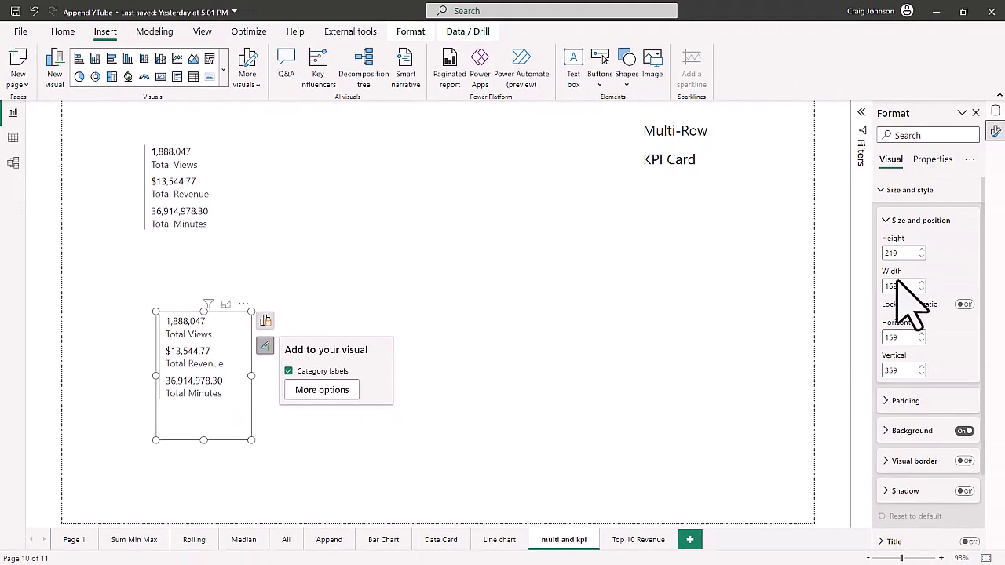
pyautogui.doubleClick(903, 253)
pyautogui.write('250')
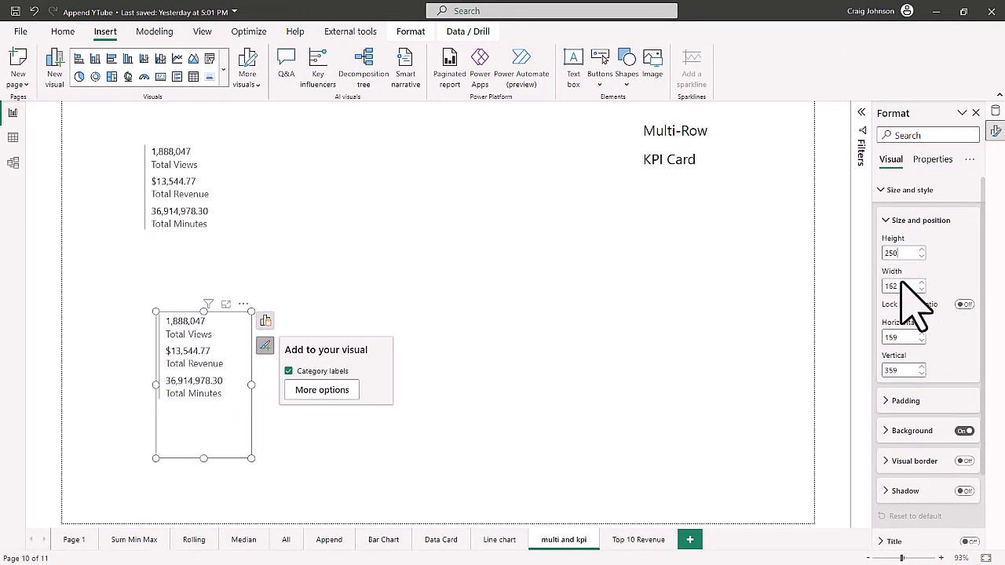
pyautogui.doubleClick(899, 286)
pyautogui.write('200')
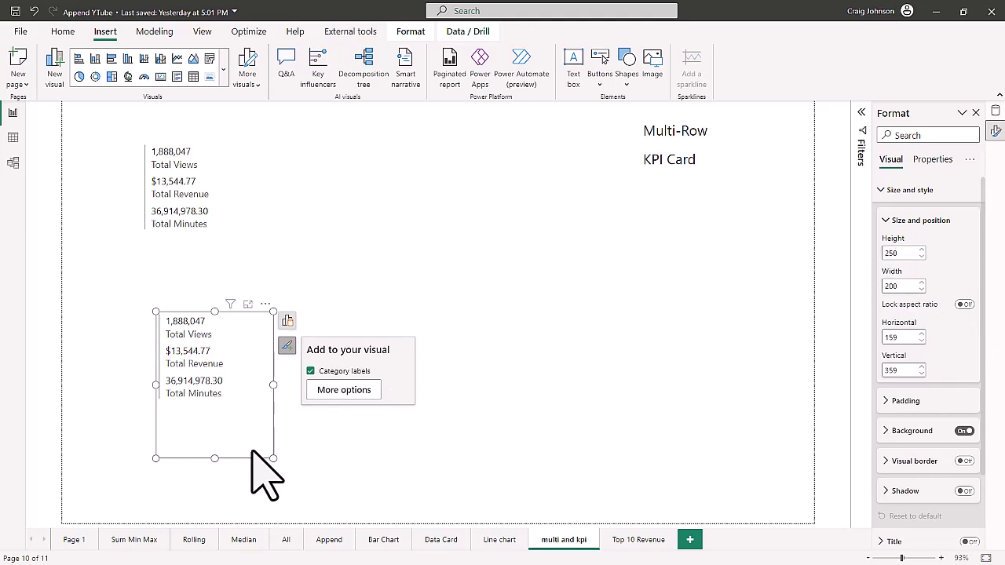
pyautogui.moveTo(272, 458); pyautogui.dragTo(269, 414)
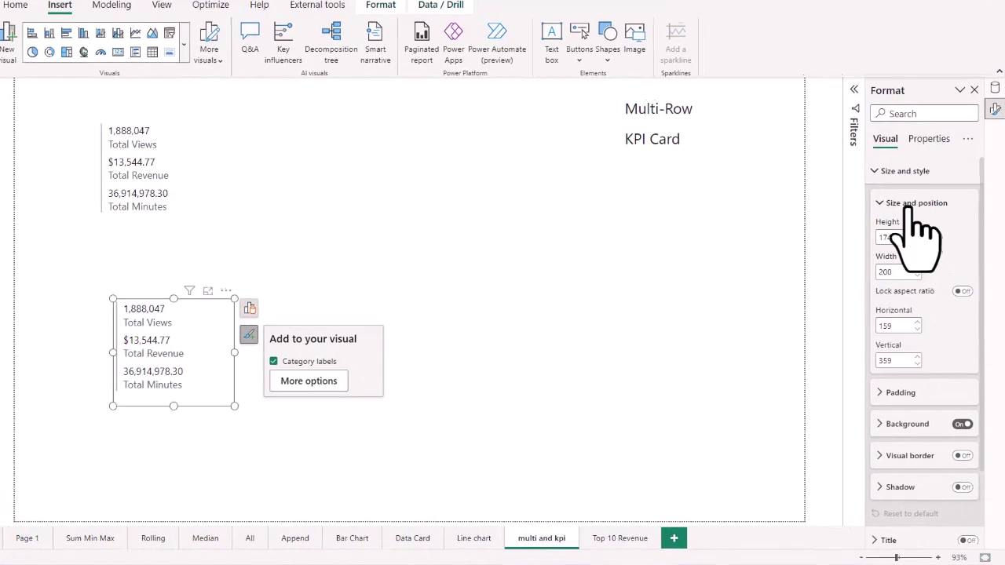
pyautogui.click(888, 205)
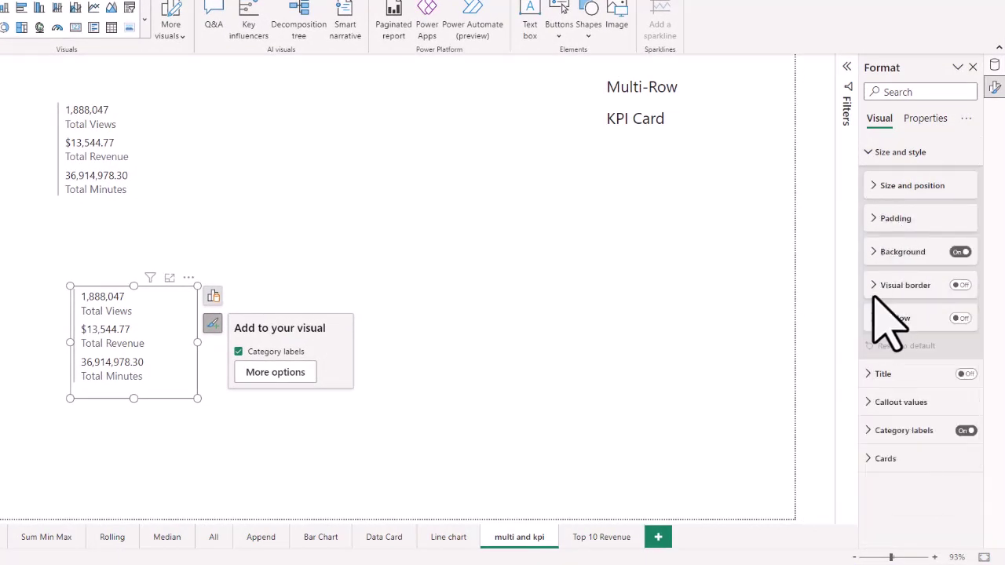
# - Give the lower card a light blue background with 5% transparency
pyautogui.click(872, 253)
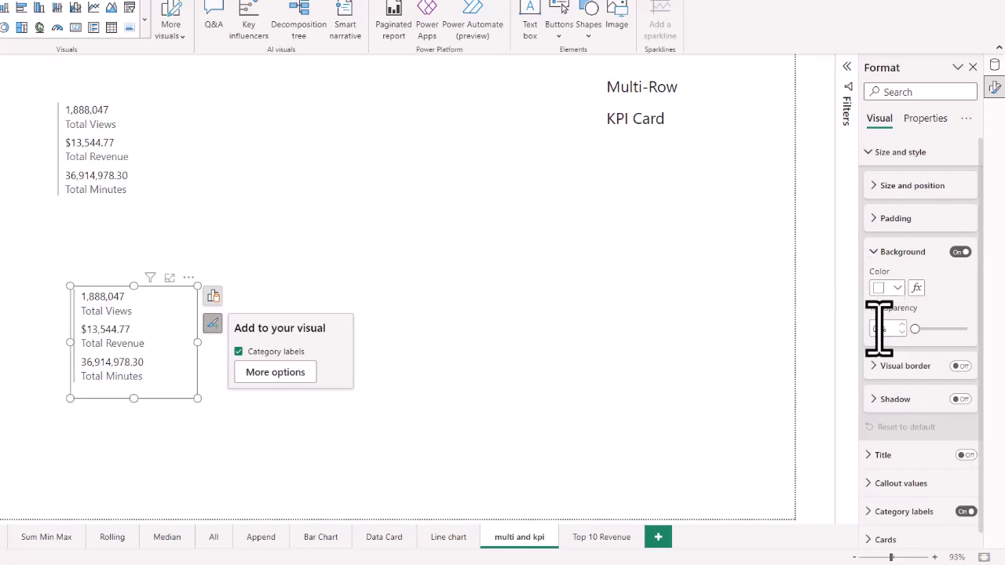
pyautogui.click(897, 289)
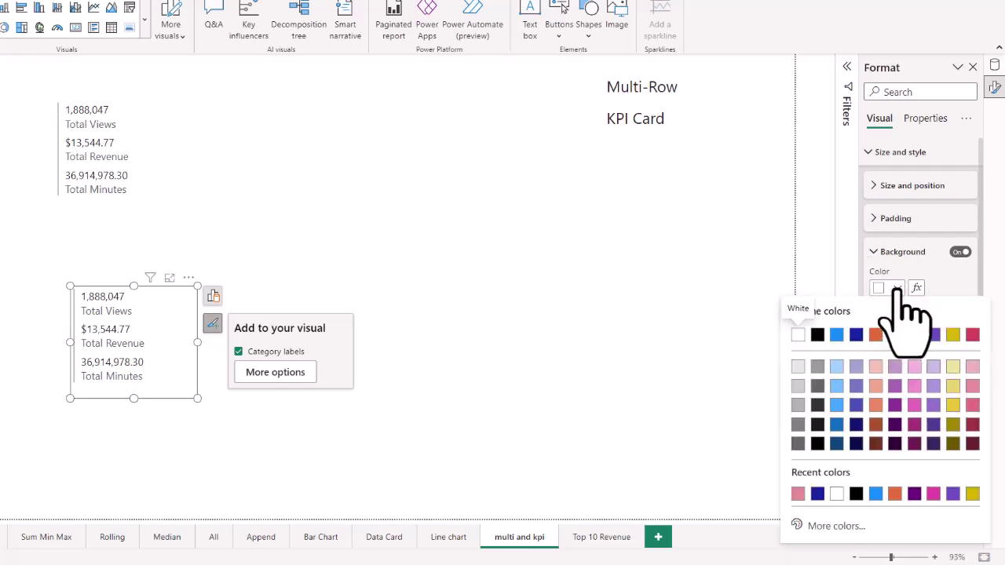
pyautogui.click(836, 367)
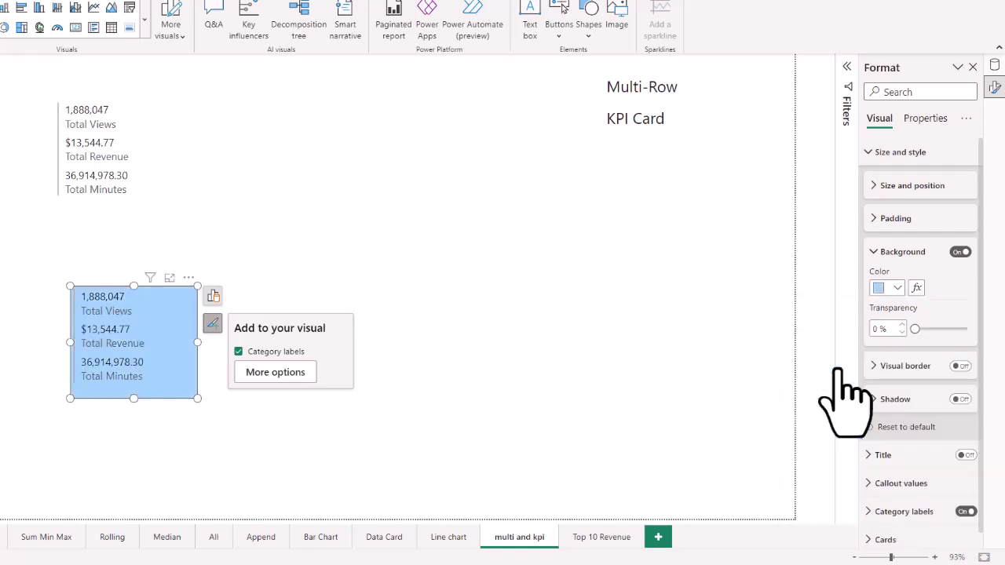
pyautogui.click(903, 323)
pyautogui.click(904, 323)
pyautogui.click(904, 324)
pyautogui.click(903, 324)
pyautogui.click(903, 324)
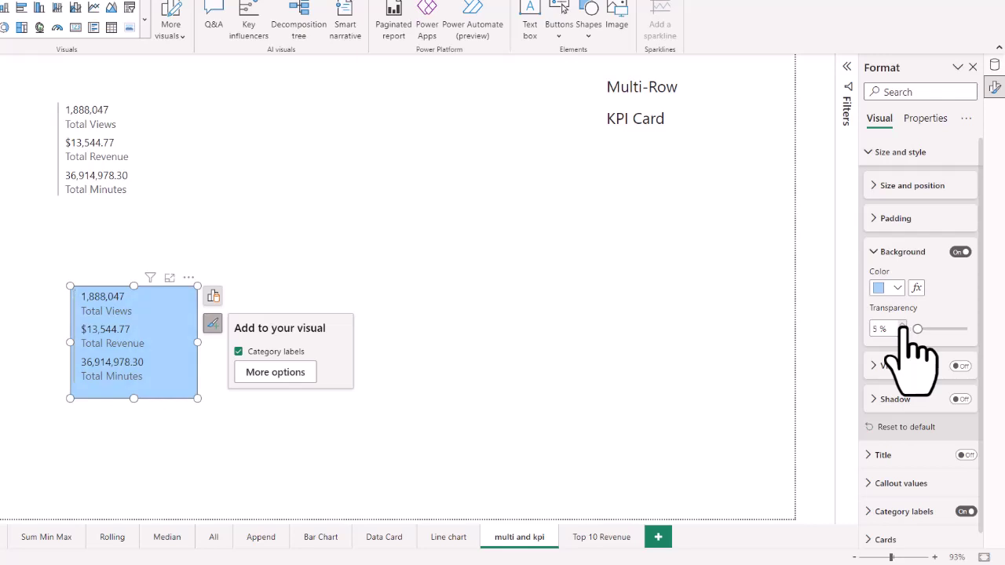
pyautogui.click(878, 253)
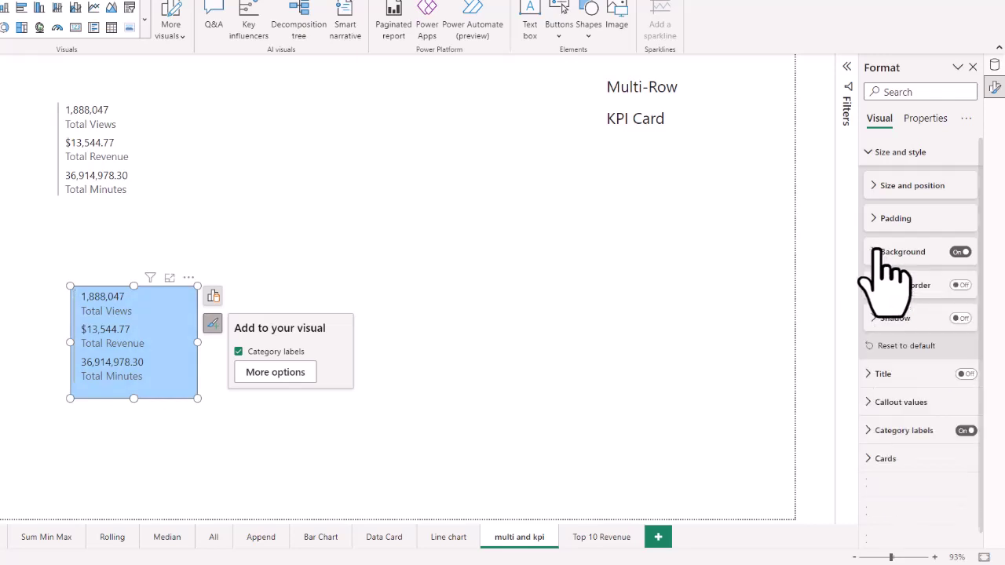
# - Turn on the lower card's title and set its text to "Lifetime Metrics"
pyautogui.click(869, 376)
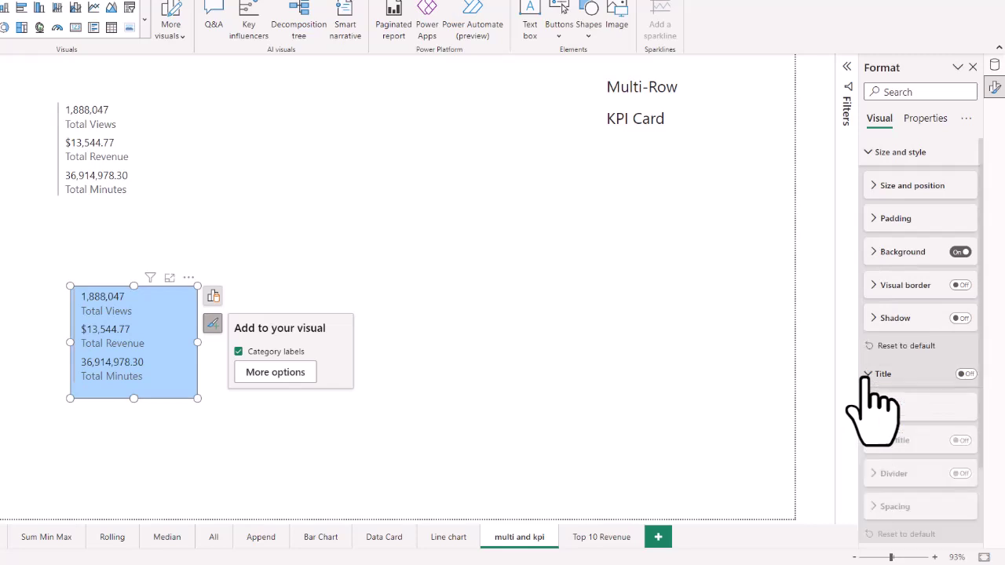
pyautogui.click(966, 375)
pyautogui.click(915, 444)
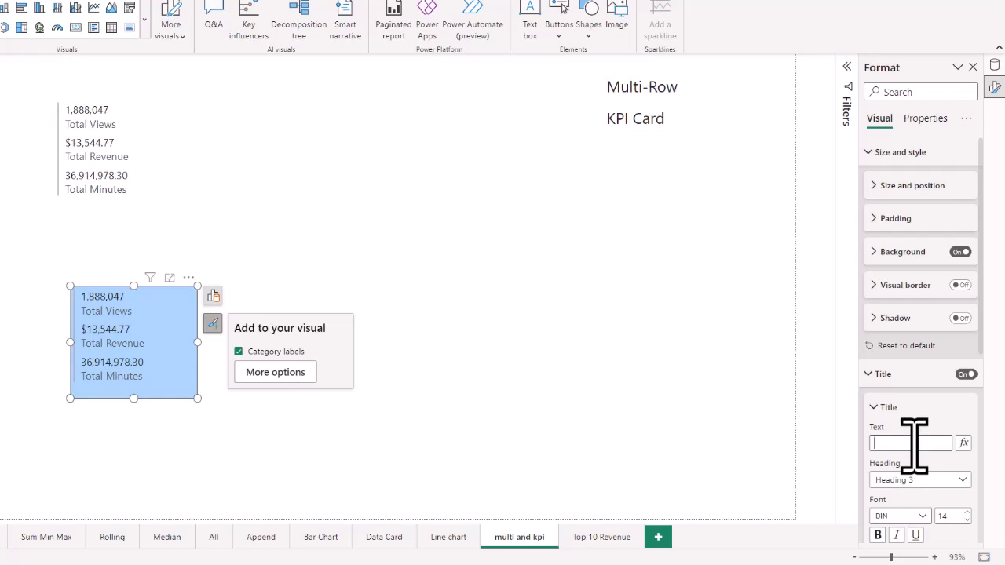
pyautogui.write('Lifetime Metrics')
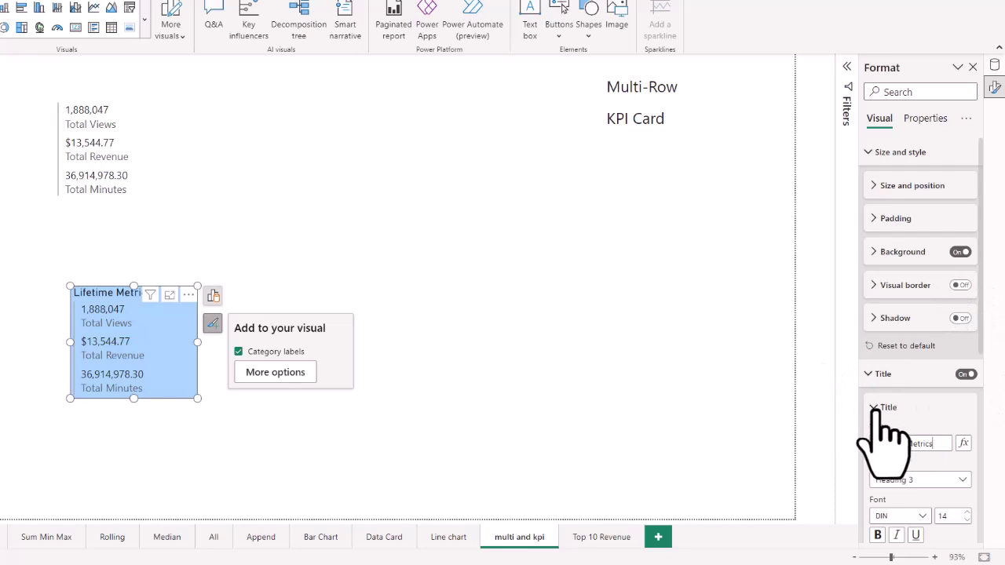
# - Set the font size of the lower card's title to 16, keeping its text color
pyautogui.scroll(-3, 927, 487)
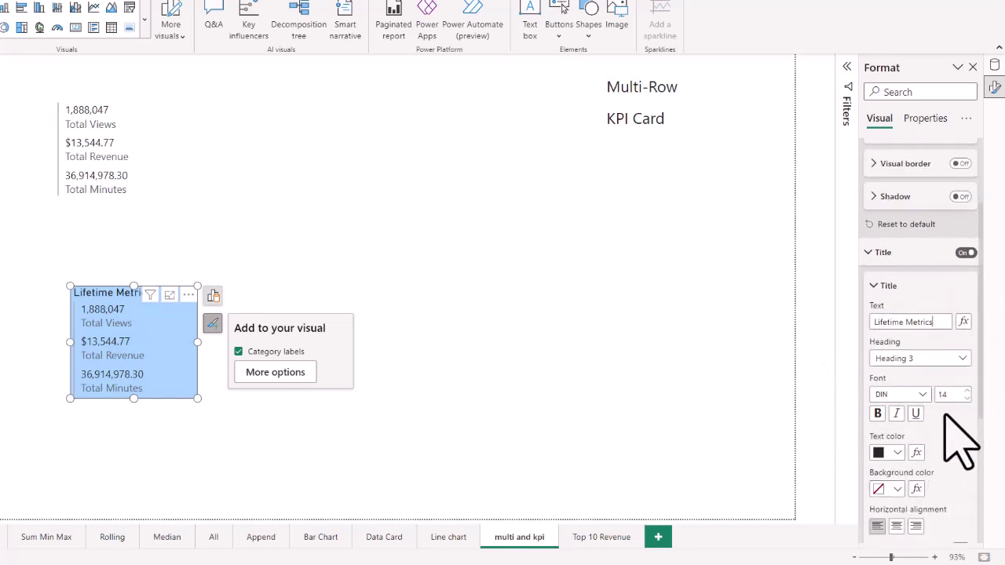
pyautogui.click(965, 391)
pyautogui.click(965, 391)
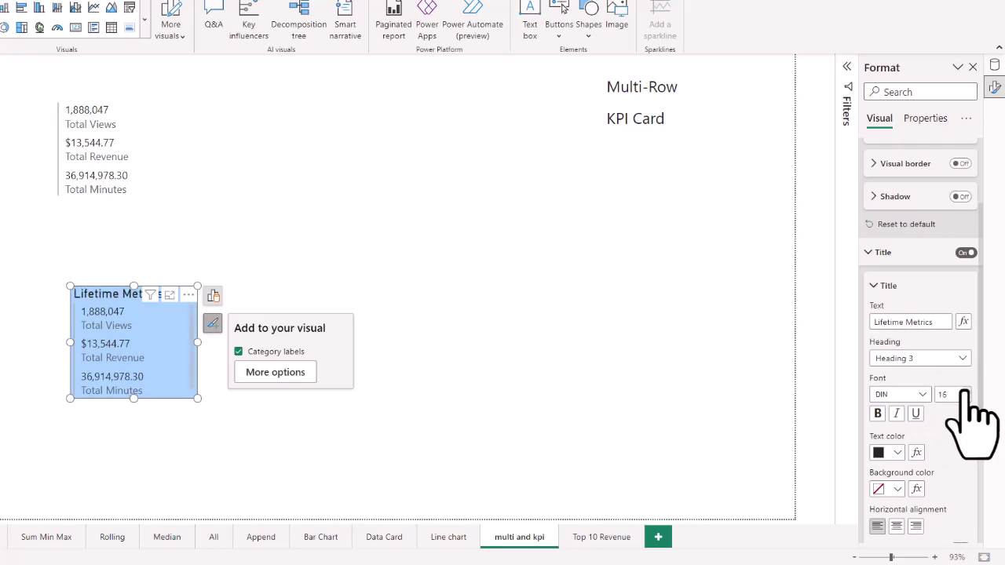
pyautogui.click(896, 455)
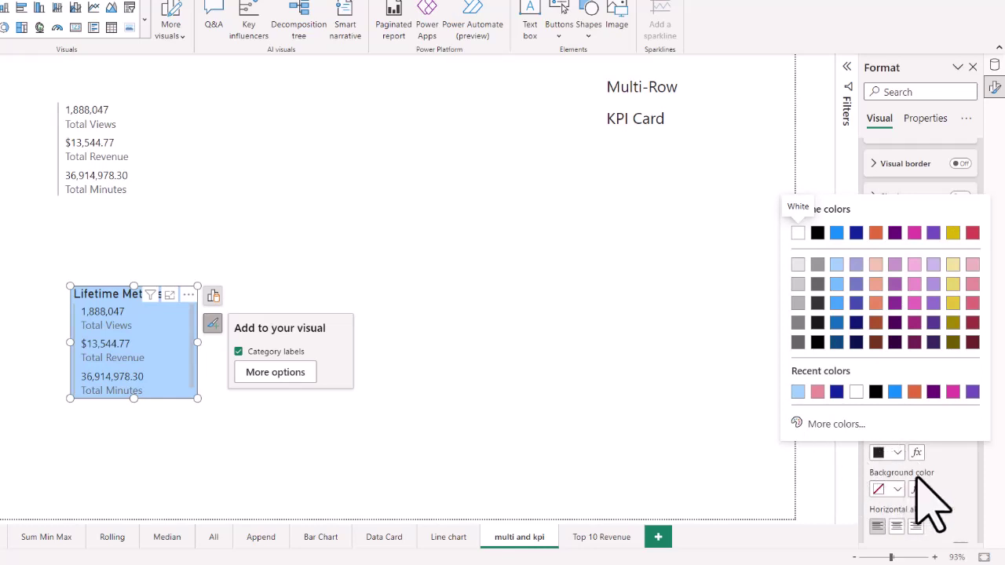
pyautogui.click(997, 487)
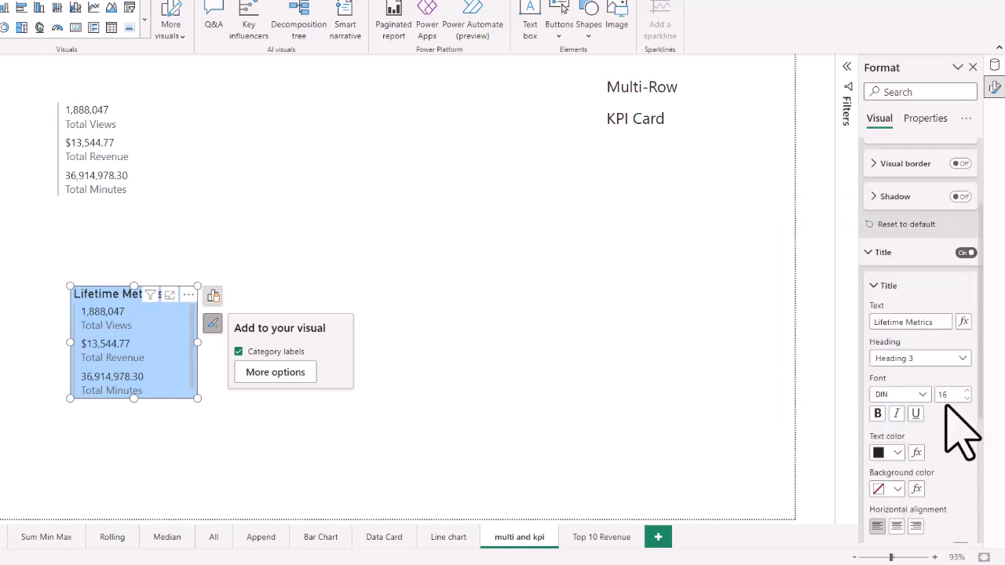
pyautogui.click(874, 288)
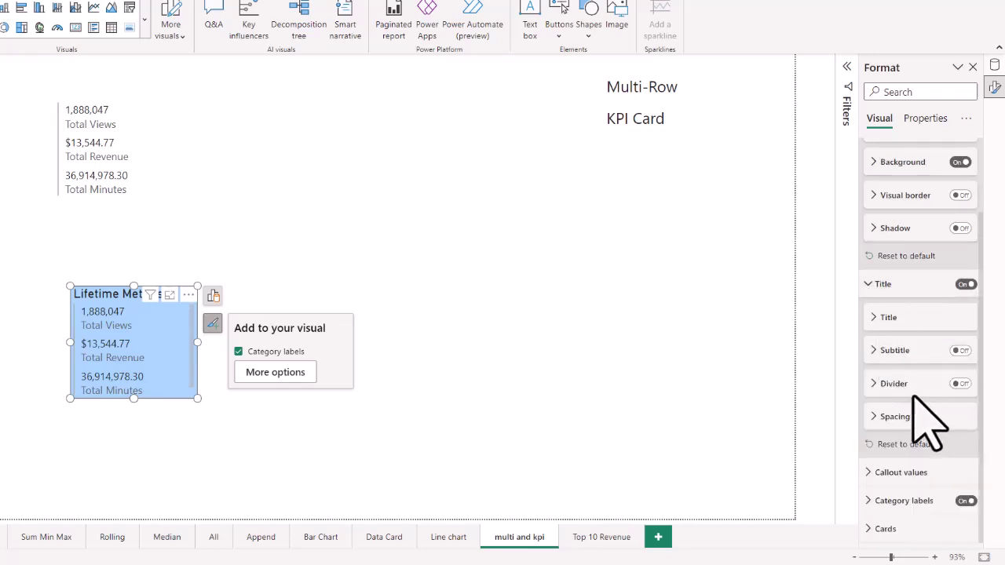
# - Set the font size of the lower card's callout values to 14
pyautogui.click(872, 474)
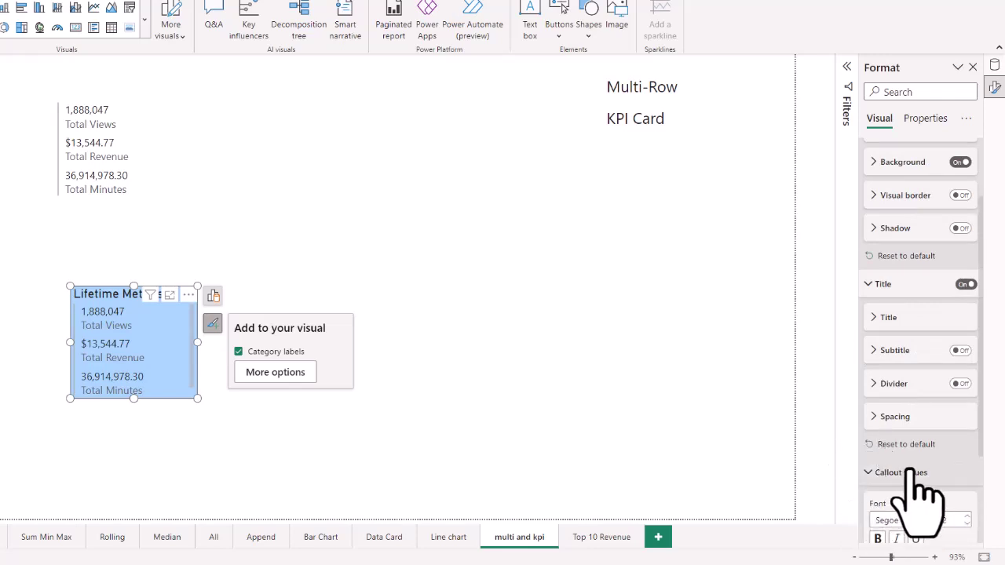
pyautogui.scroll(-1, 911, 483)
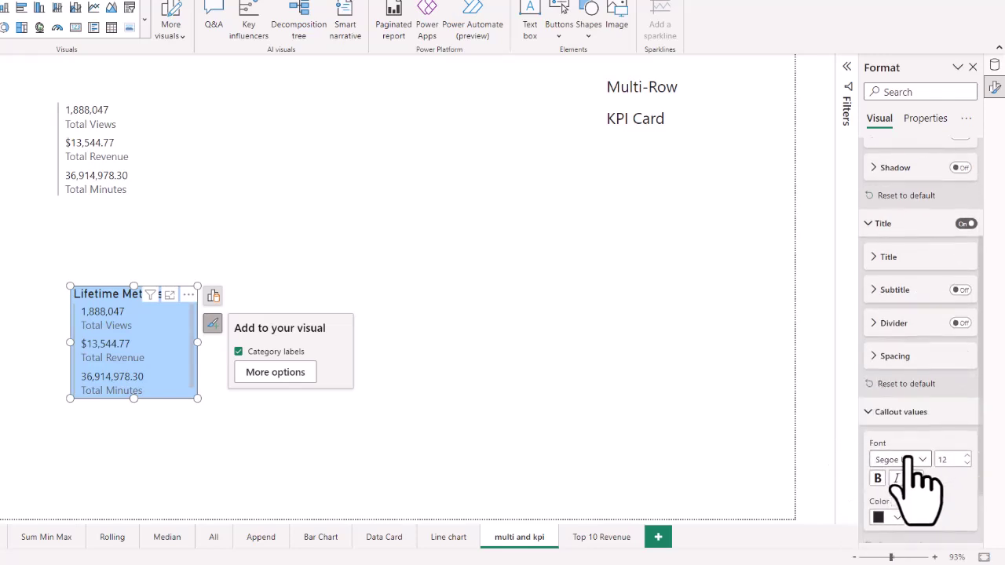
pyautogui.scroll(-1, 913, 463)
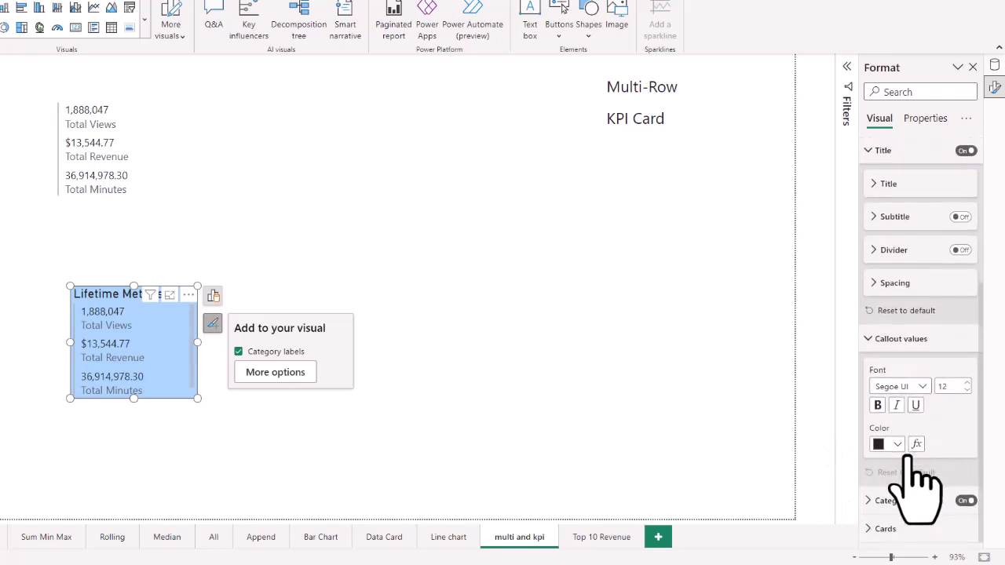
pyautogui.click(966, 383)
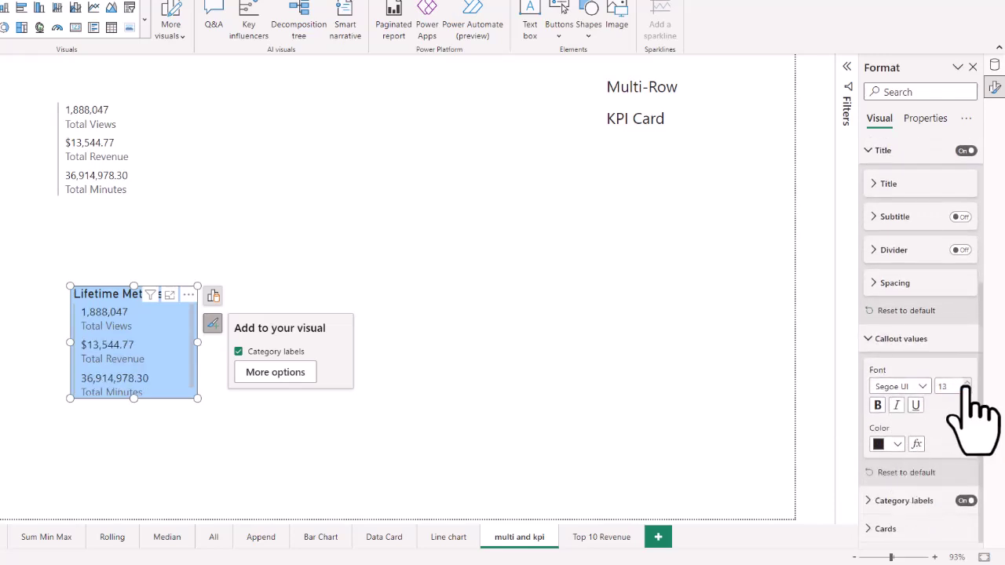
pyautogui.click(966, 383)
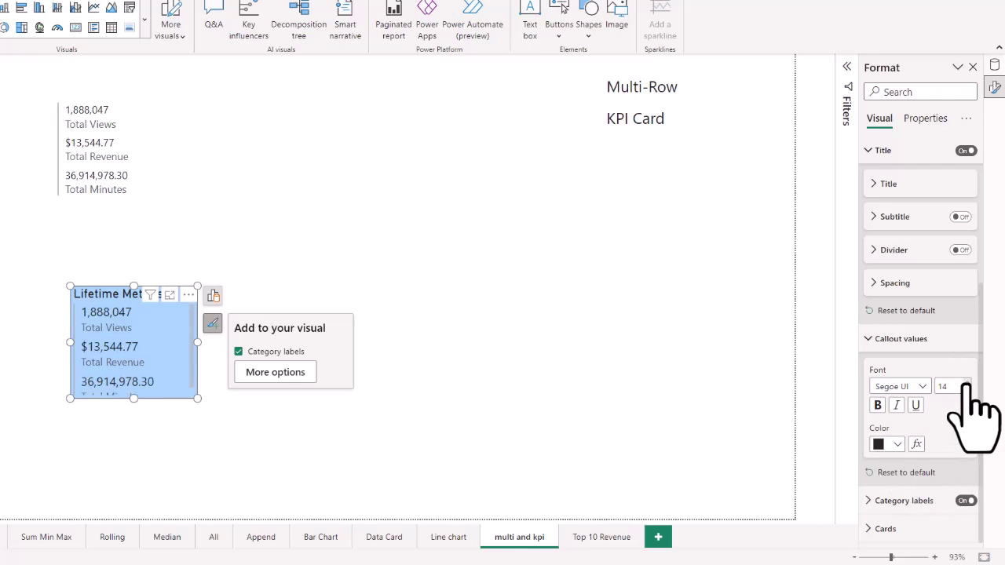
# - Change the lower card's callout values to the bold Segoe UI font and color them orange
pyautogui.click(924, 387)
pyautogui.click(903, 314)
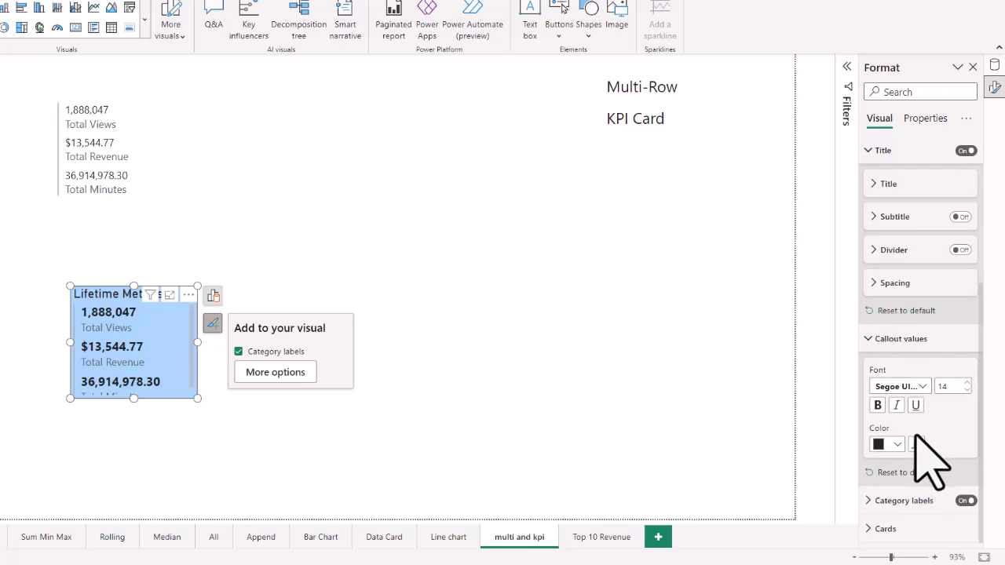
pyautogui.click(898, 444)
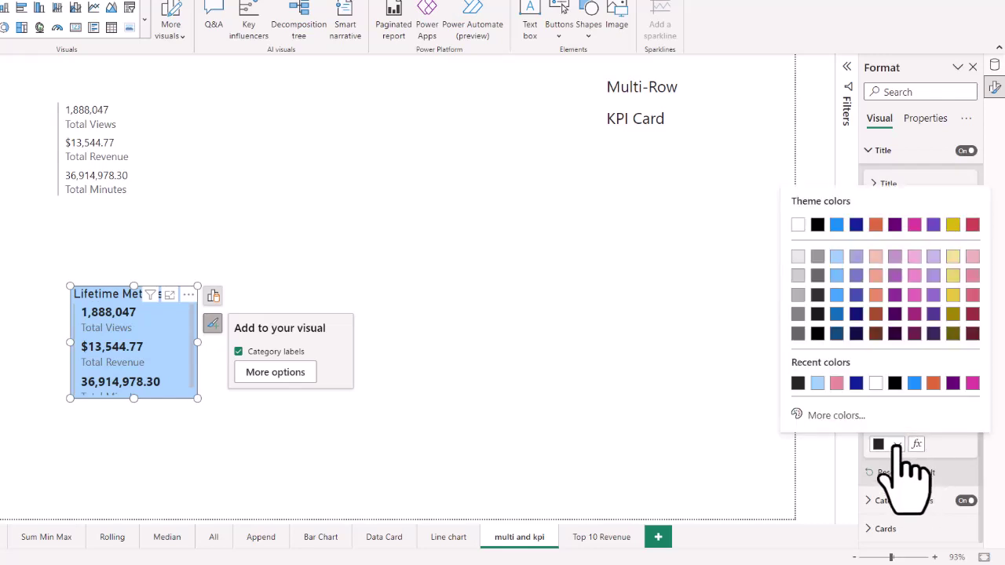
pyautogui.click(933, 382)
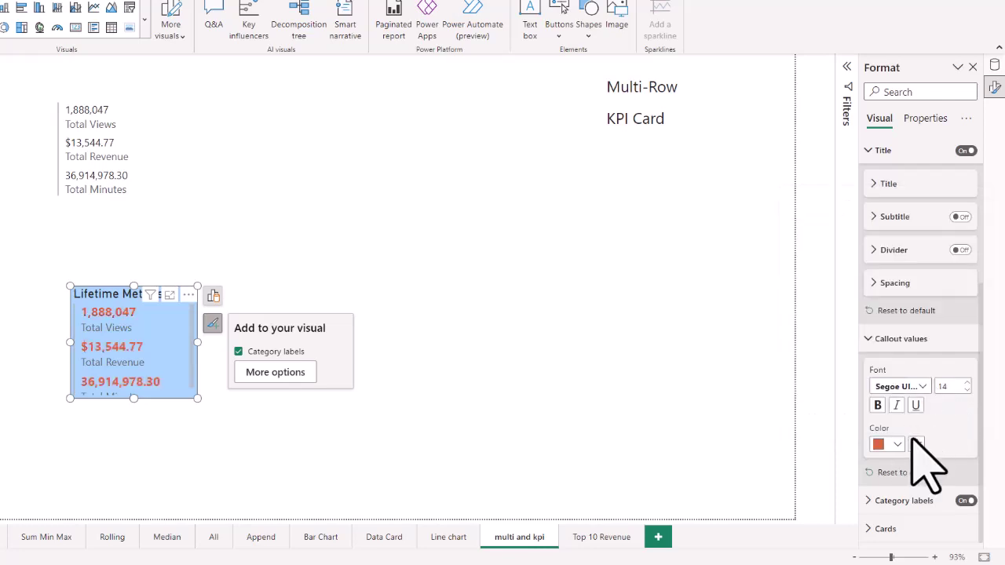
# - Reduce the font size of the lower card's category labels to 10
pyautogui.click(870, 500)
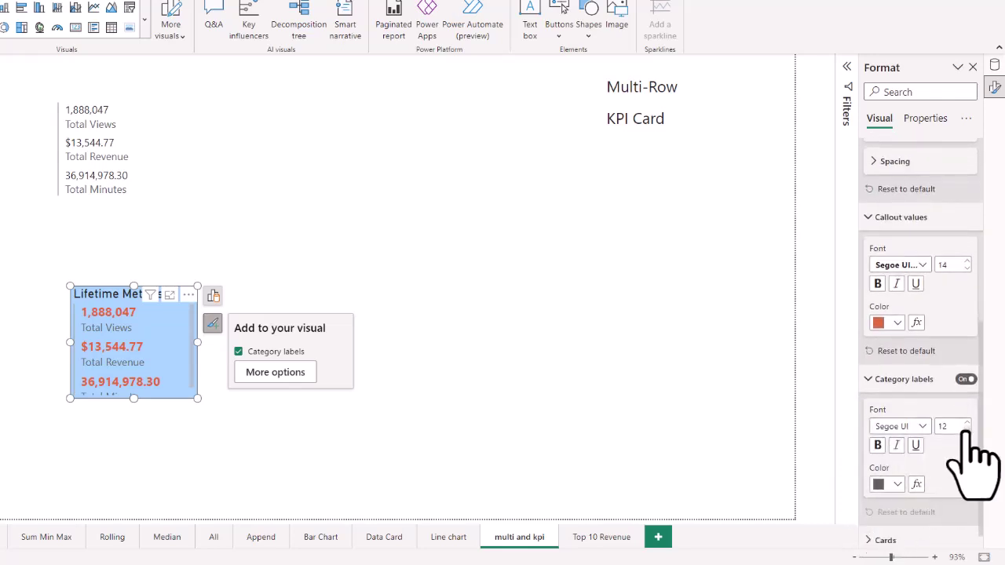
pyautogui.click(966, 430)
pyautogui.click(966, 431)
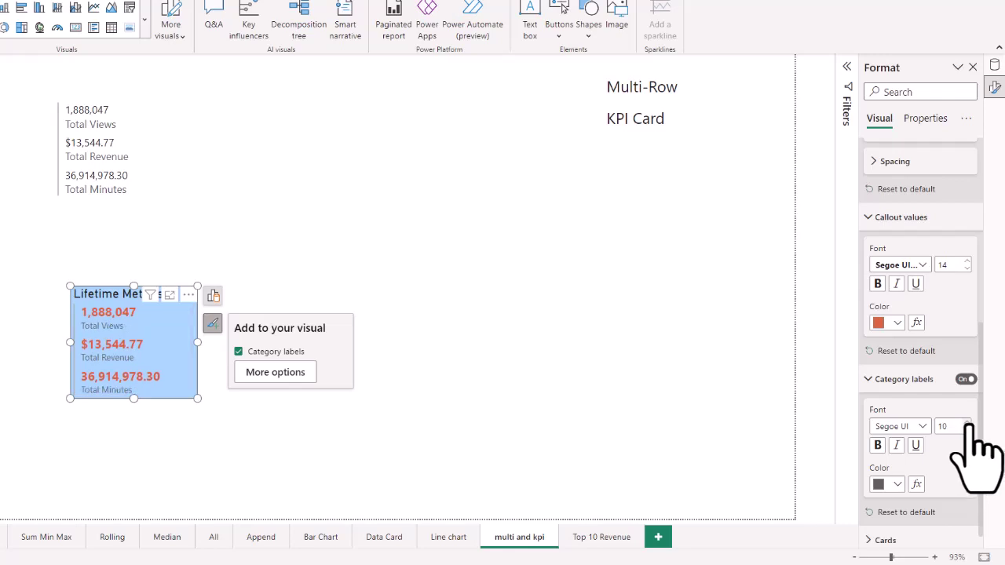
pyautogui.scroll(-1, 960, 461)
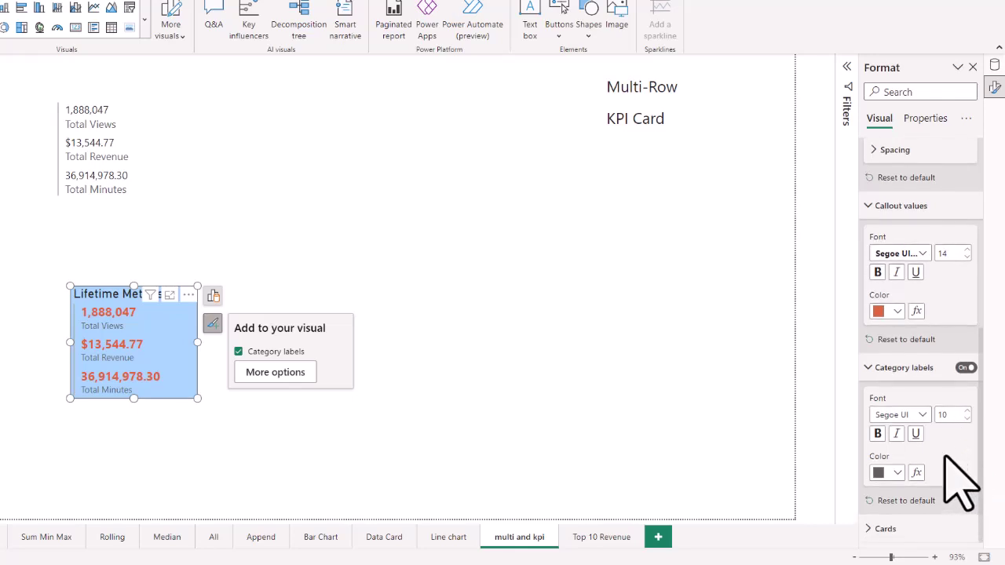
# - Add top and right borders to the card style of the Lifetime Metrics visual, leaving its accent bar on
pyautogui.scroll(3, 960, 480)
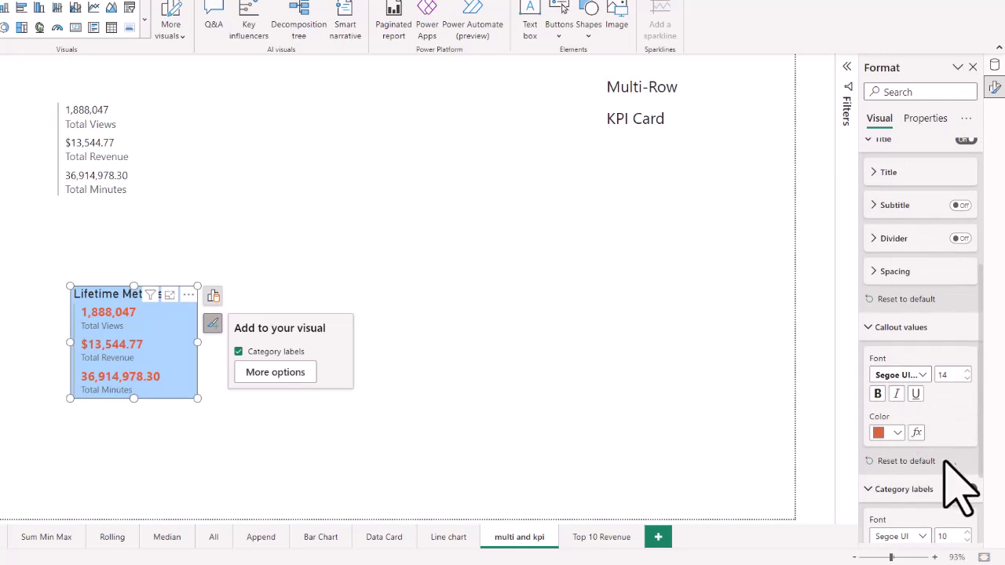
pyautogui.scroll(-3, 960, 491)
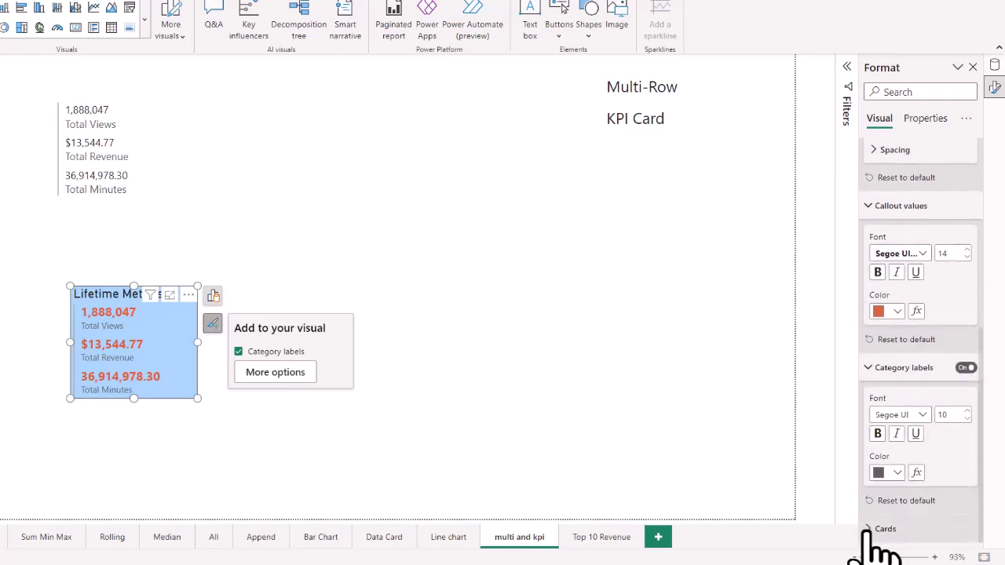
pyautogui.click(876, 531)
pyautogui.scroll(-5, 879, 542)
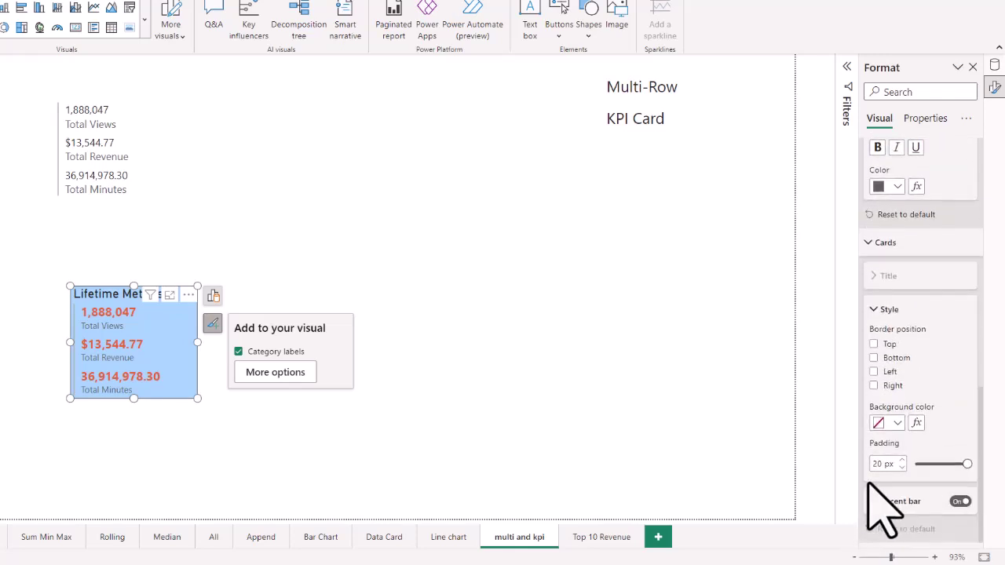
pyautogui.click(956, 500)
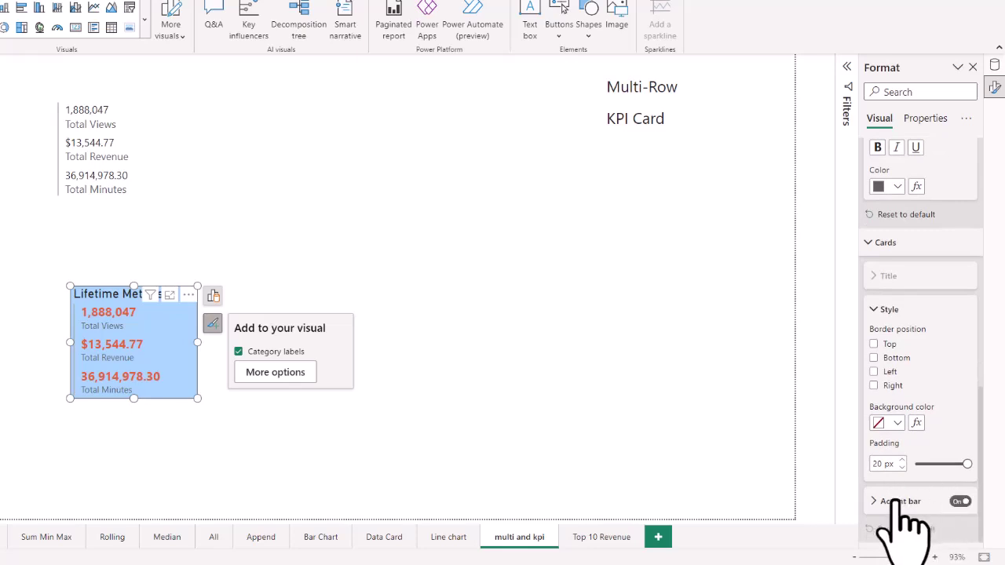
pyautogui.click(874, 345)
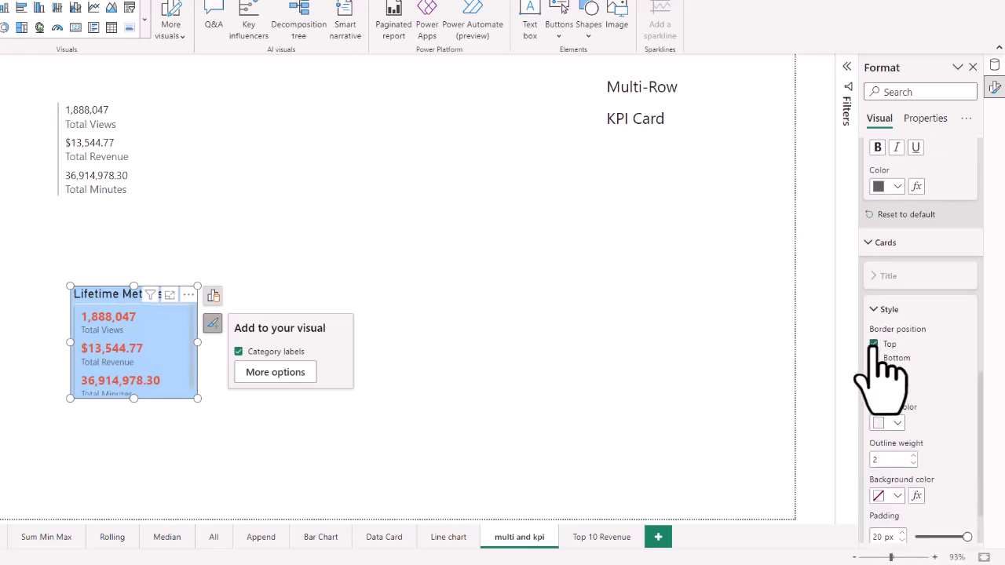
pyautogui.click(874, 386)
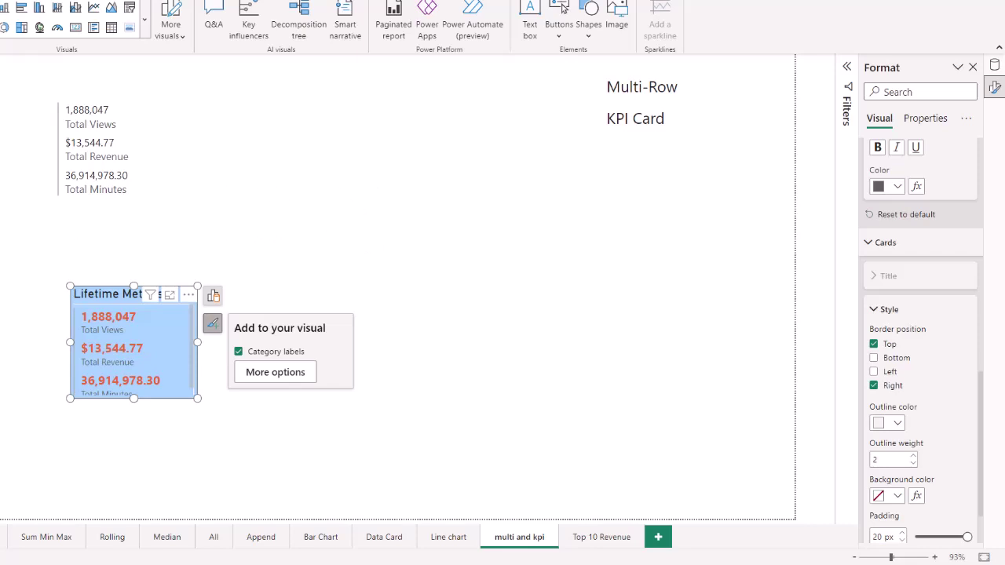
pyautogui.press('Escape')
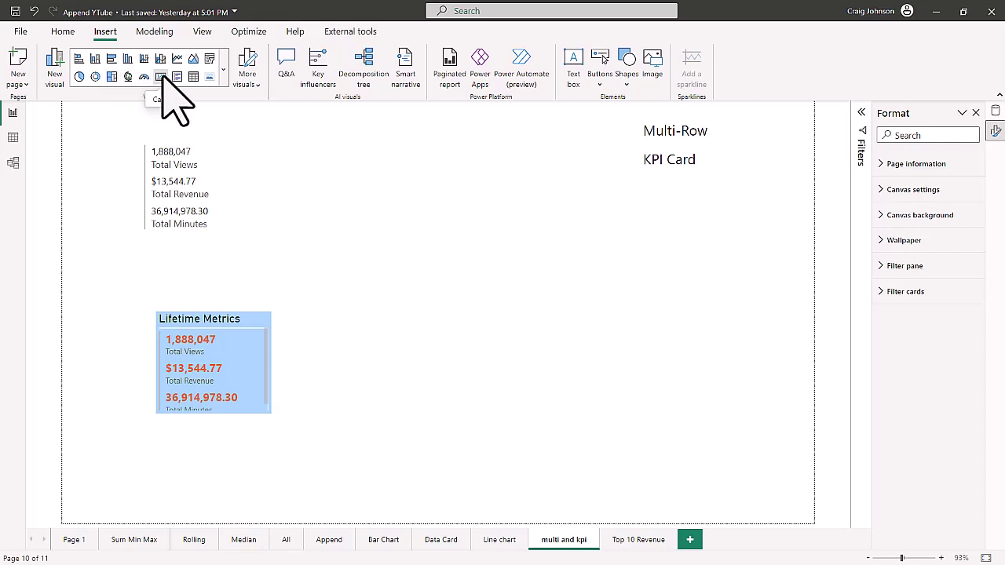
# - Insert a KPI visual and place it in the empty area beside the upper multi-row card
pyautogui.click(224, 70)
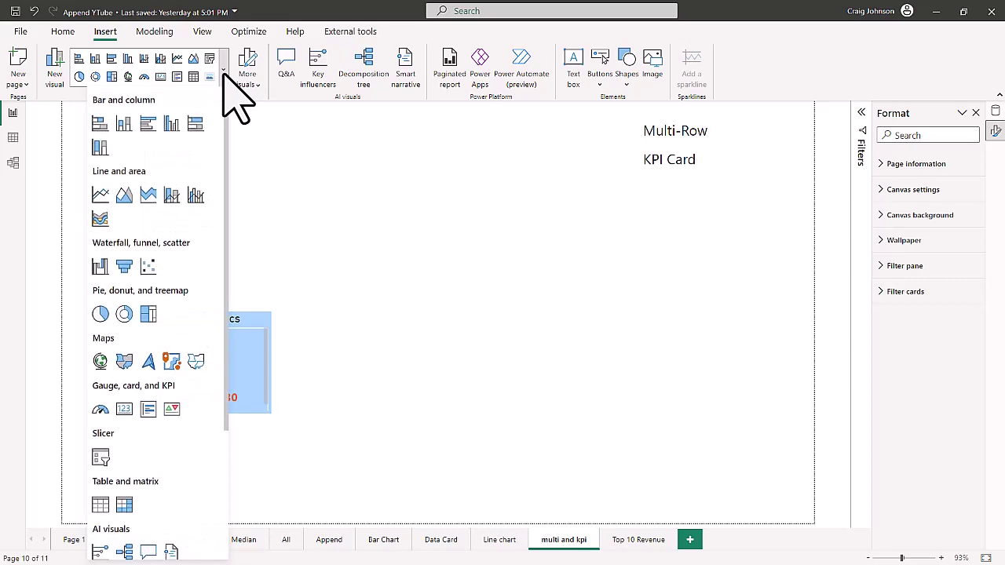
pyautogui.click(172, 410)
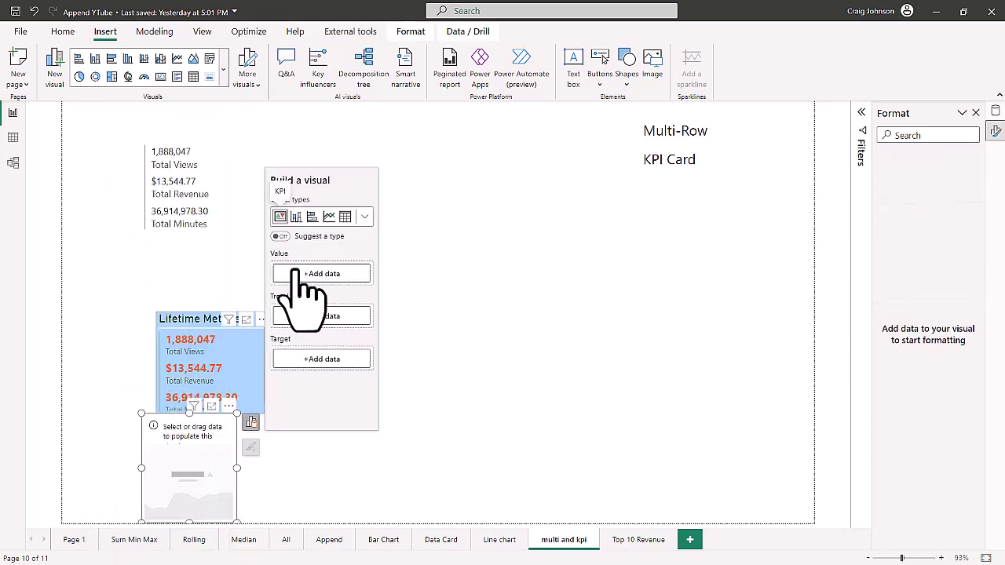
pyautogui.moveTo(186, 415); pyautogui.dragTo(393, 177)
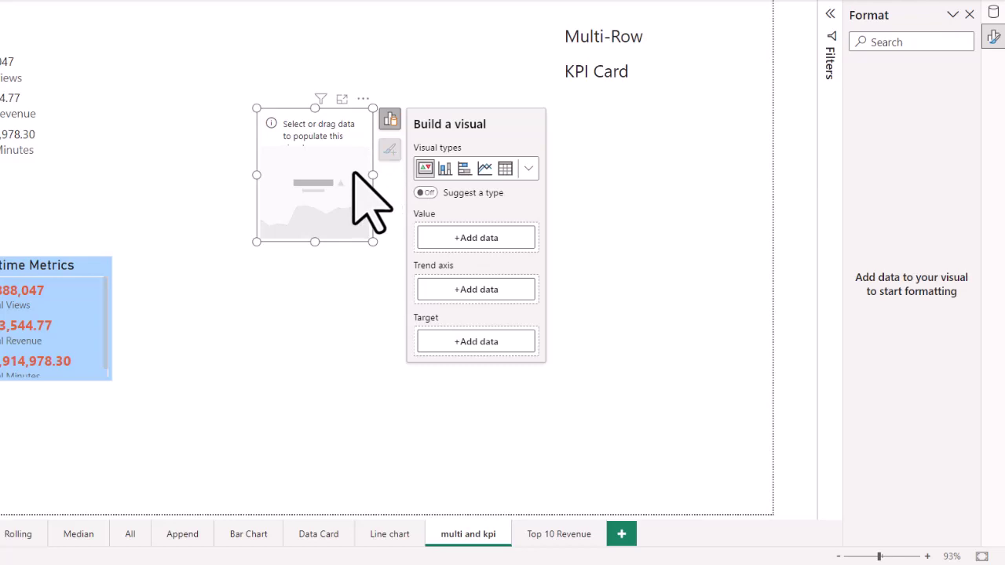
# - Assign the Total Revenue measure from Dax Measures as the KPI's value
pyautogui.click(463, 240)
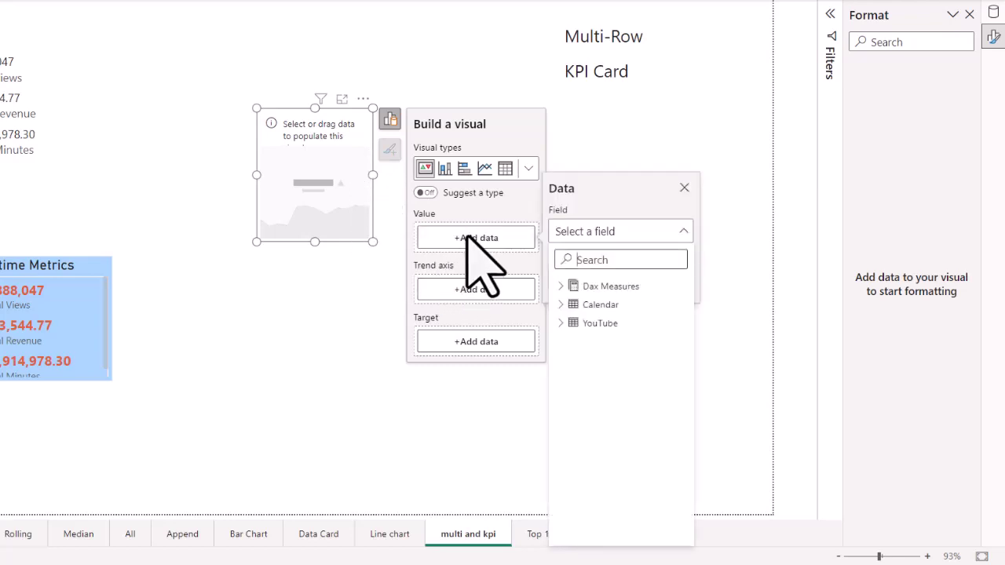
pyautogui.click(558, 287)
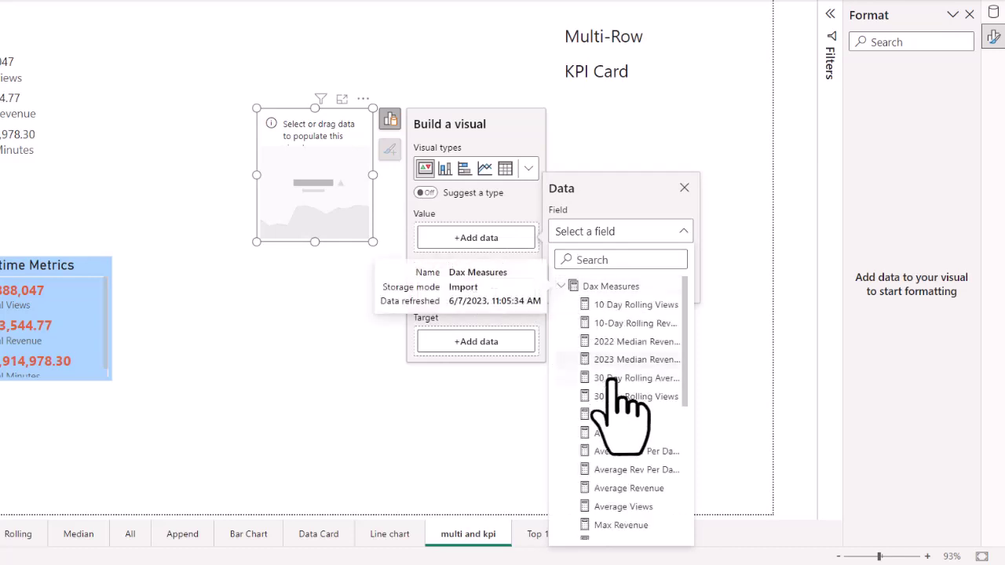
pyautogui.scroll(-2, 629, 385)
pyautogui.scroll(-3, 633, 408)
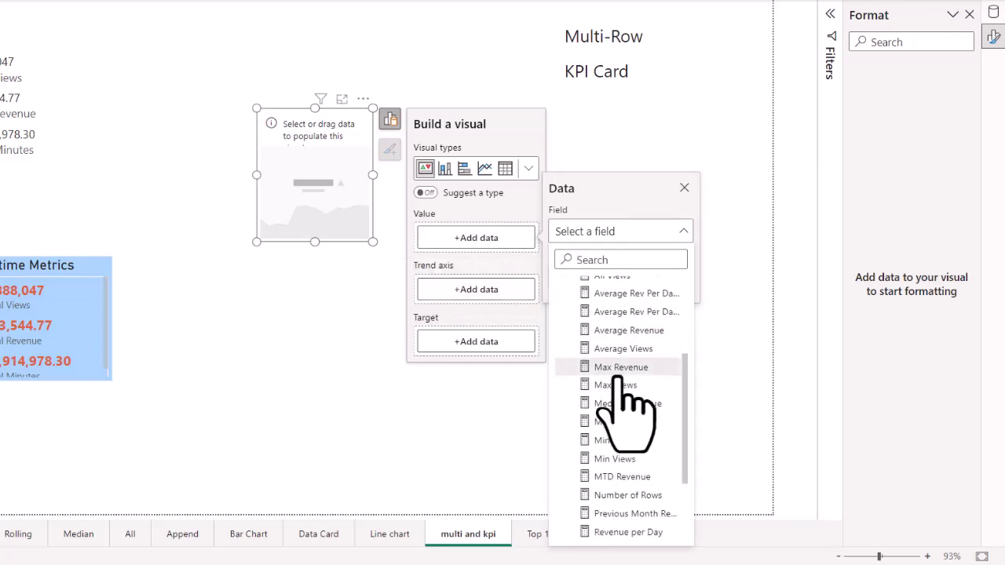
pyautogui.scroll(-4, 642, 389)
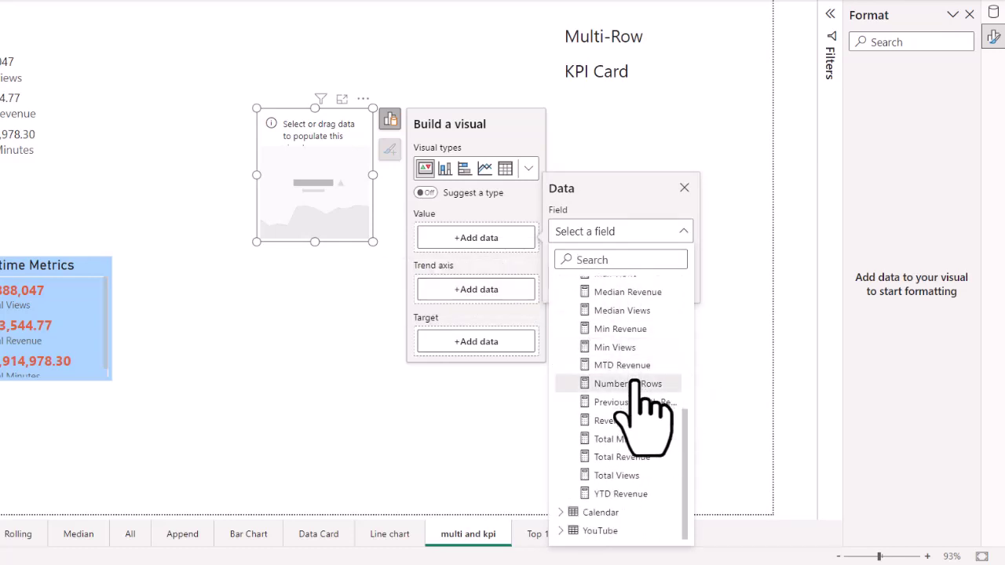
pyautogui.click(618, 457)
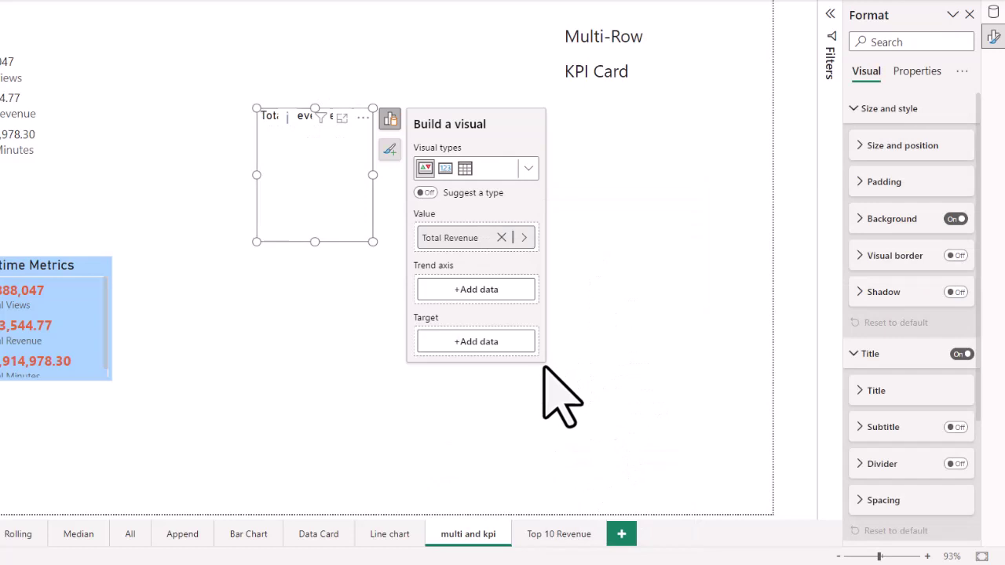
# - Use Start of Month from the Calendar table as the KPI's trend axis and enlarge the visual to roughly twice its width
pyautogui.click(480, 293)
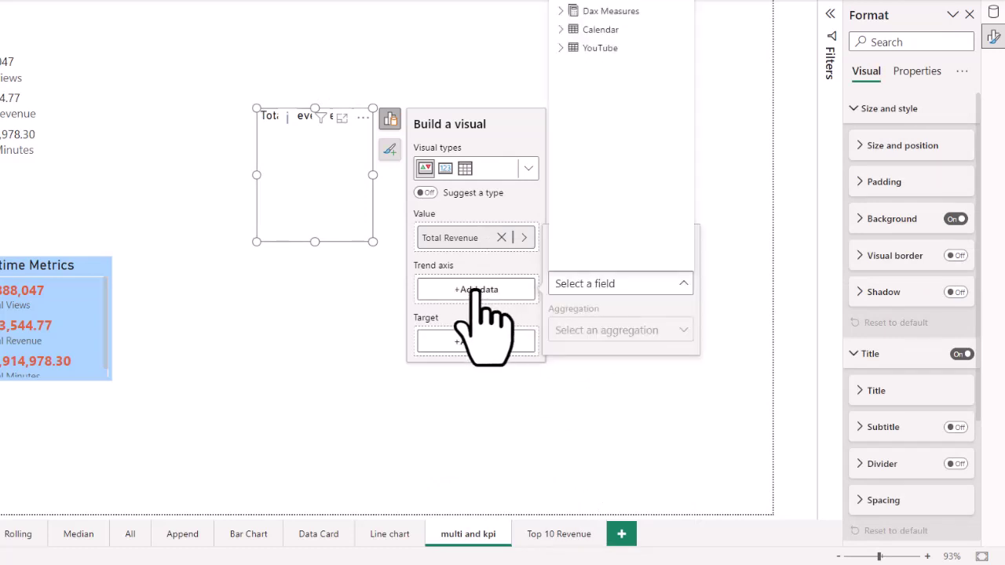
pyautogui.click(562, 29)
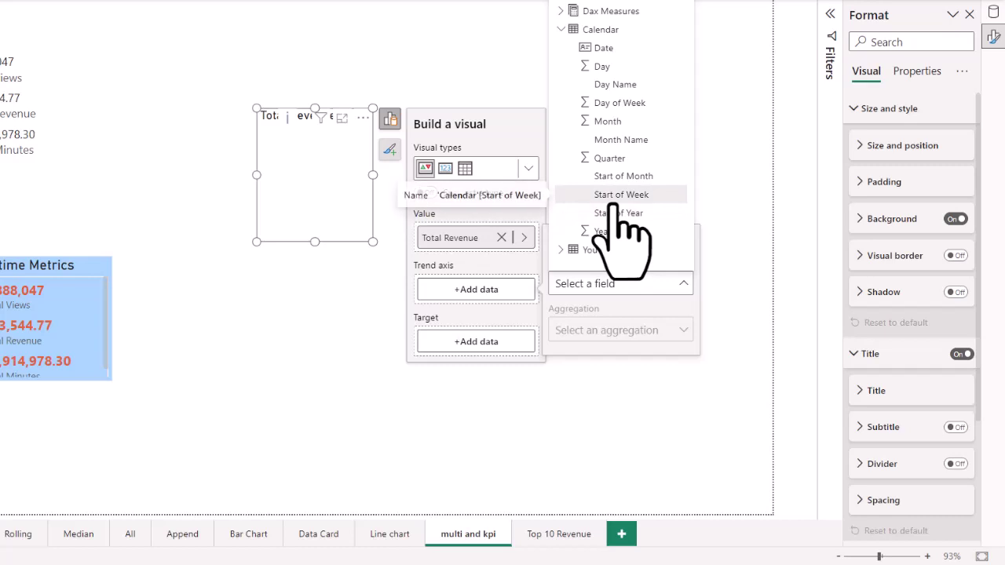
pyautogui.click(612, 177)
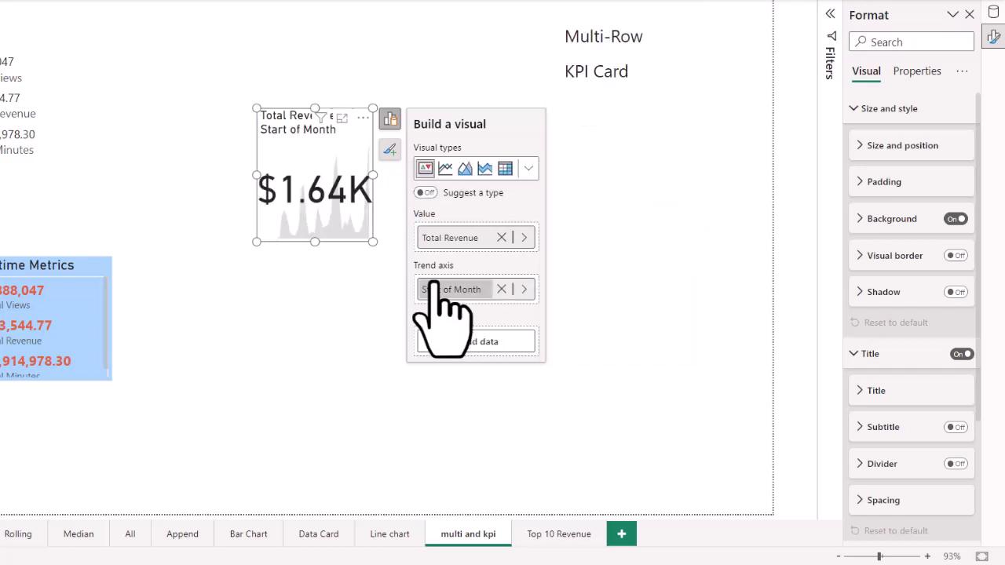
pyautogui.moveTo(371, 241); pyautogui.dragTo(500, 328)
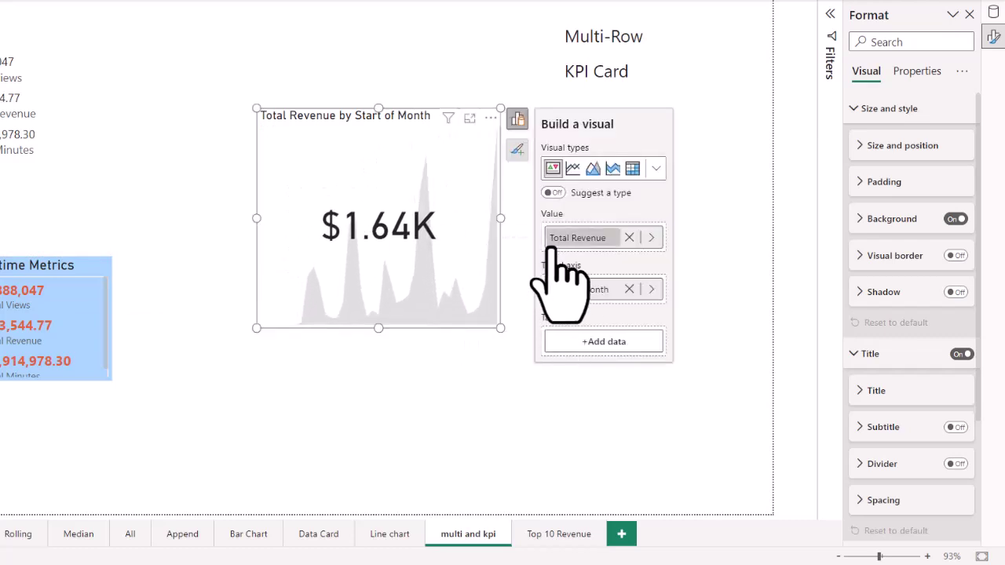
# - Assign the Previous Month Revenue measure from Dax Measures as the KPI's target
pyautogui.click(602, 346)
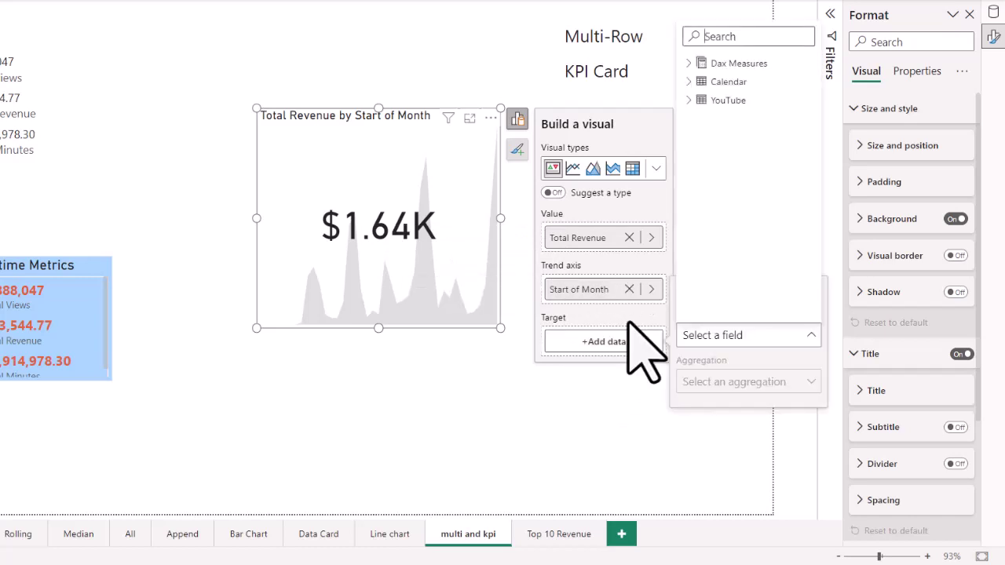
pyautogui.click(694, 64)
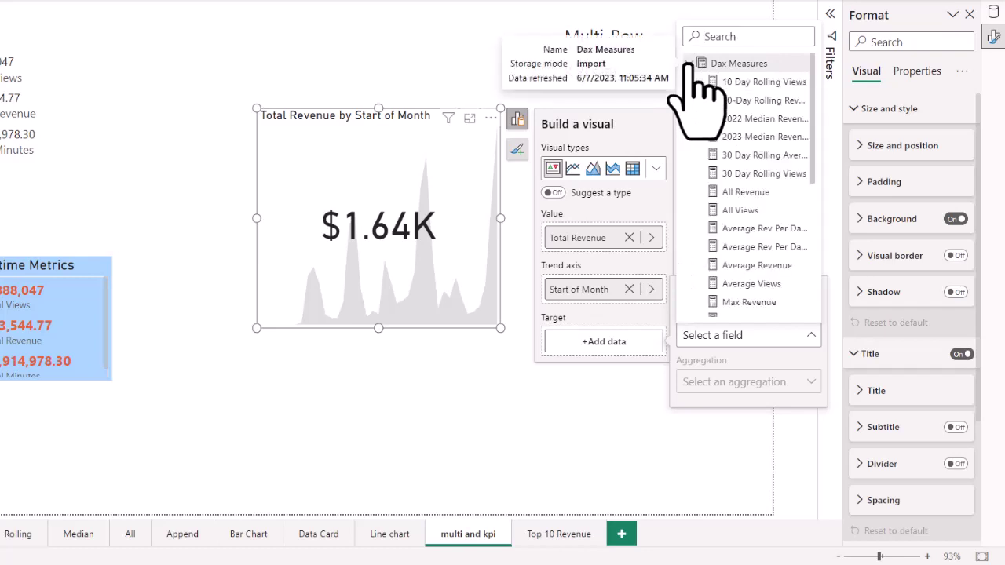
pyautogui.scroll(-3, 782, 240)
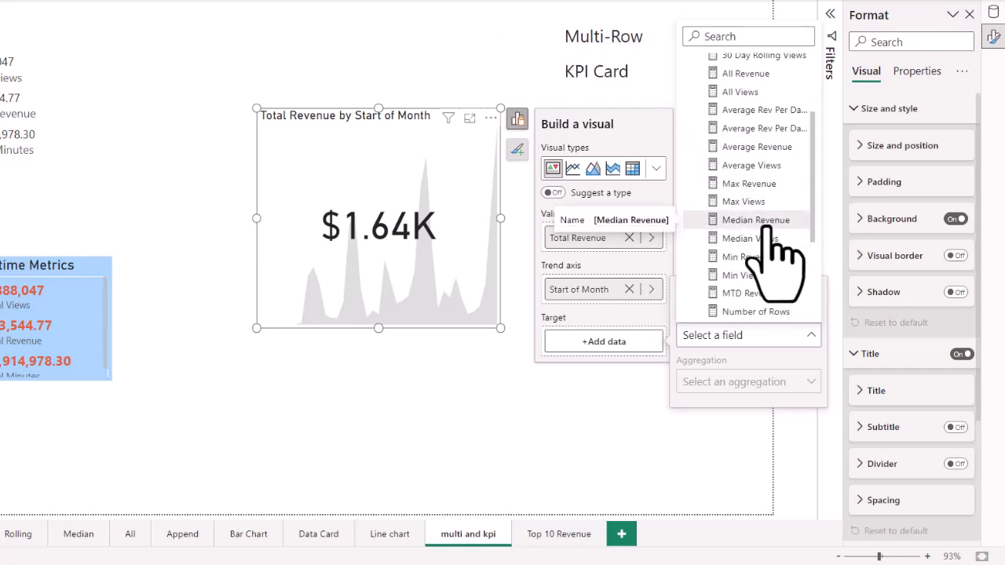
pyautogui.scroll(2, 768, 231)
pyautogui.scroll(-1, 766, 236)
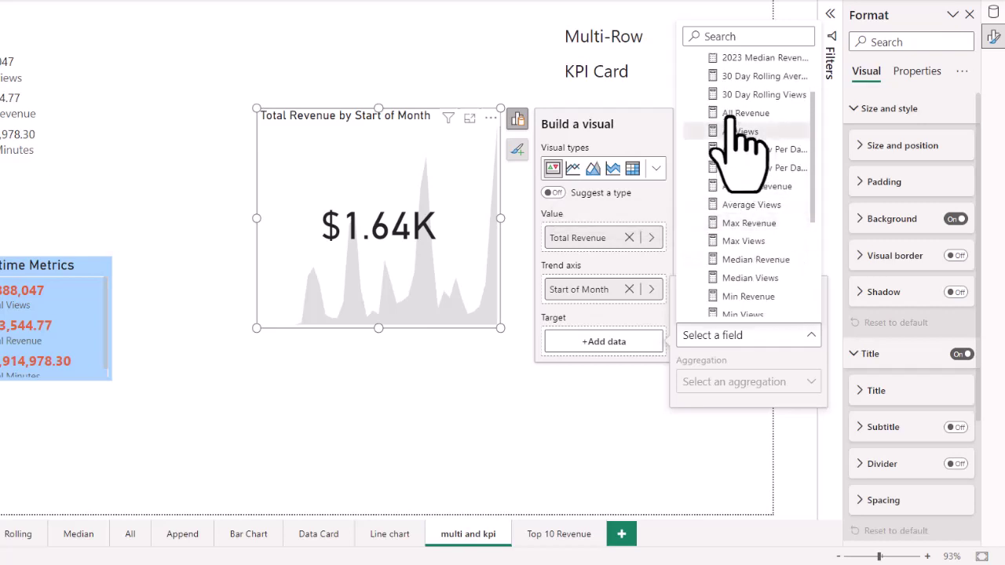
pyautogui.click(729, 36)
pyautogui.write('previ')
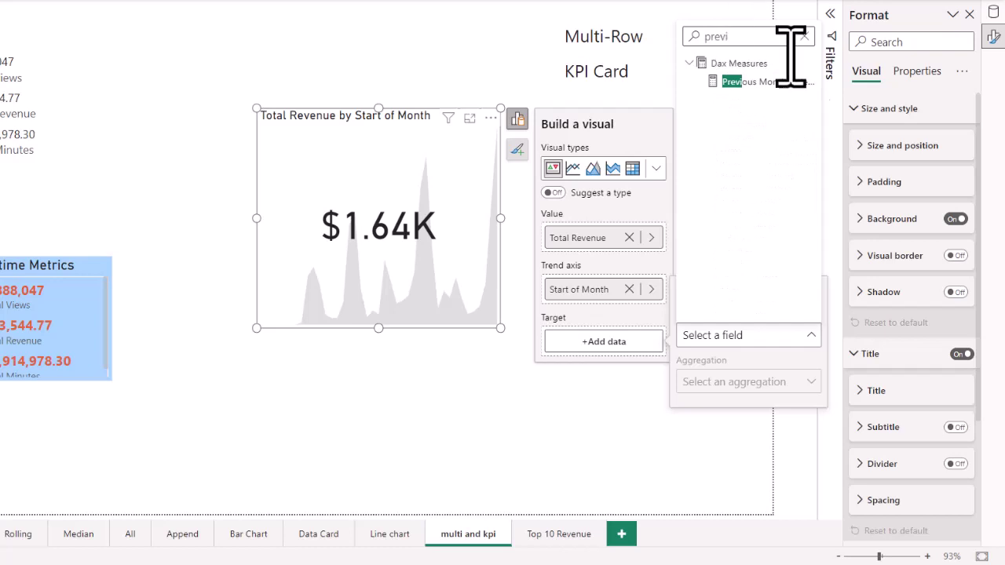
pyautogui.click(766, 82)
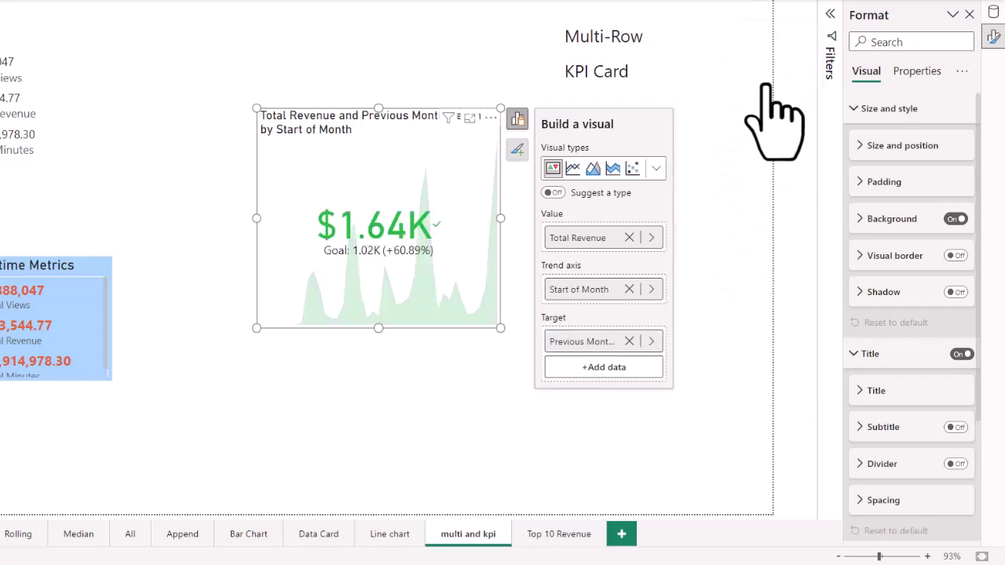
# - Enlarge the KPI visual to about 1.2 times its width and shift it slightly lower on the canvas
pyautogui.moveTo(499, 327); pyautogui.dragTo(553, 343)
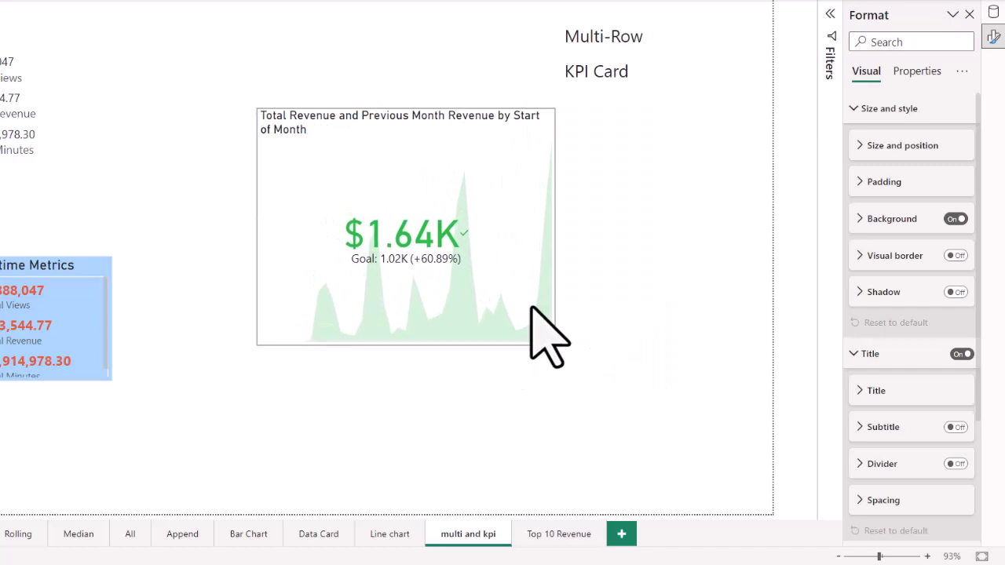
pyautogui.click(419, 133)
pyautogui.moveTo(419, 133); pyautogui.dragTo(410, 154)
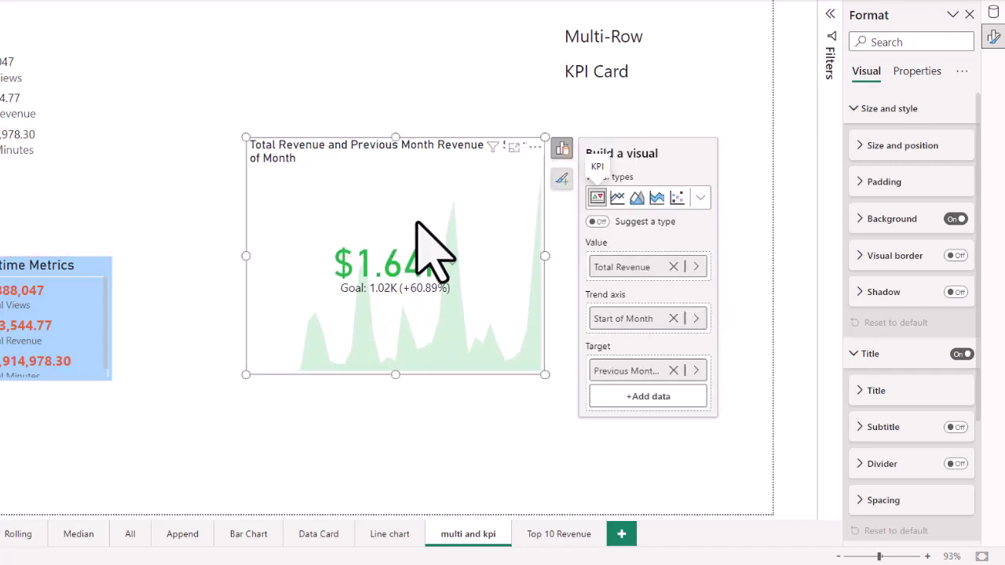
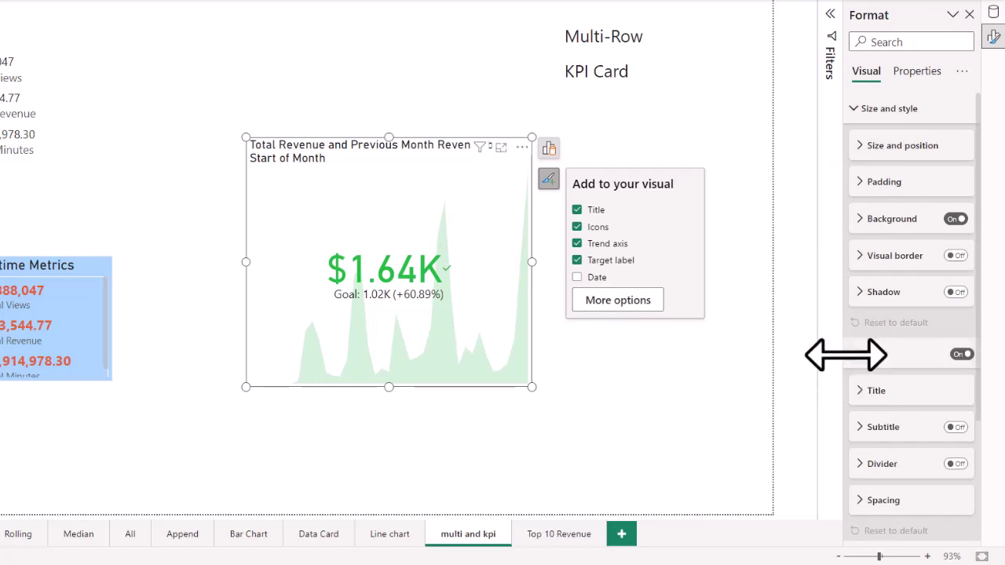
# - Replace the KPI visual's title text with "Current Month Revenue"
pyautogui.click(858, 355)
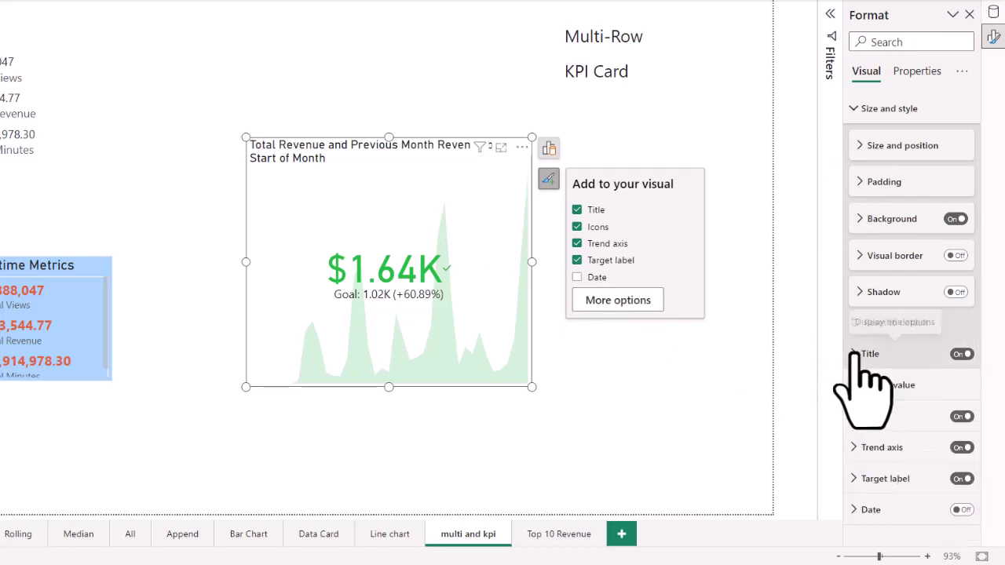
pyautogui.click(857, 357)
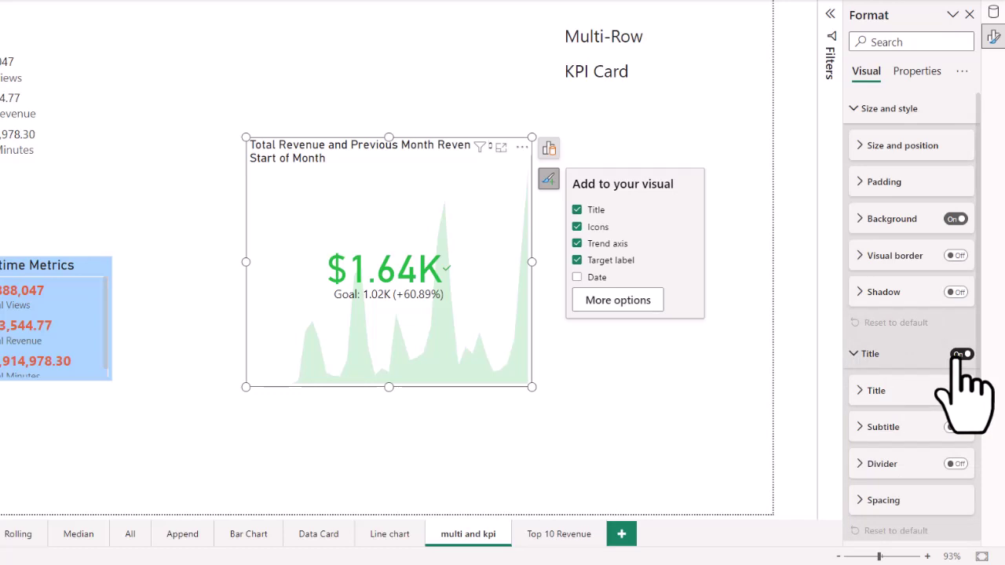
pyautogui.click(861, 390)
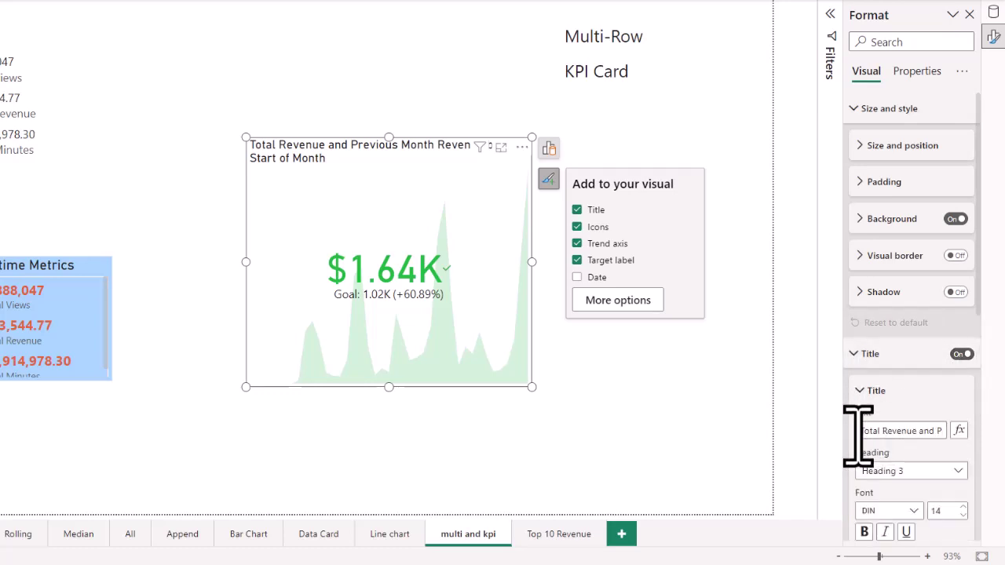
pyautogui.moveTo(857, 432); pyautogui.dragTo(963, 430)
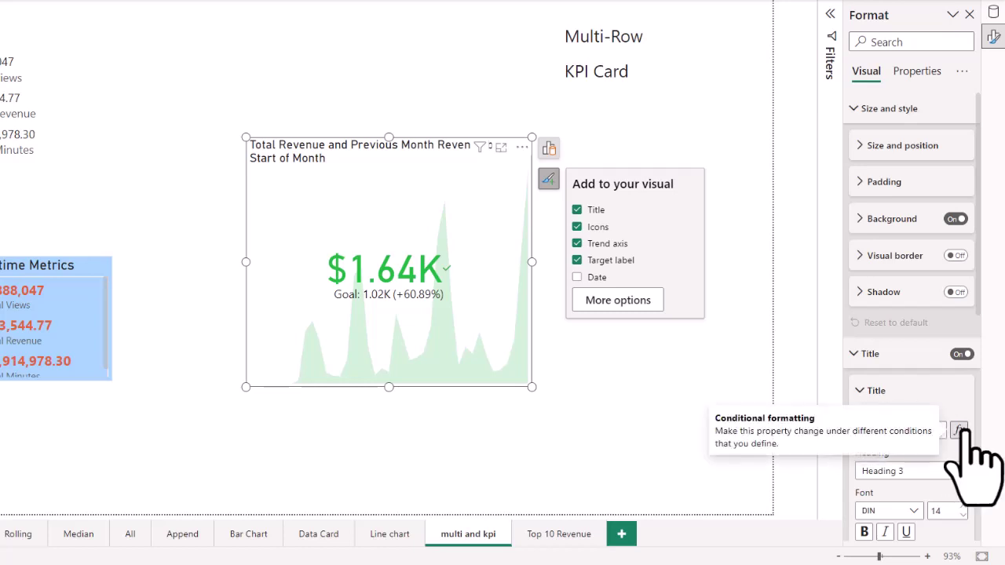
pyautogui.write('Current Mont')
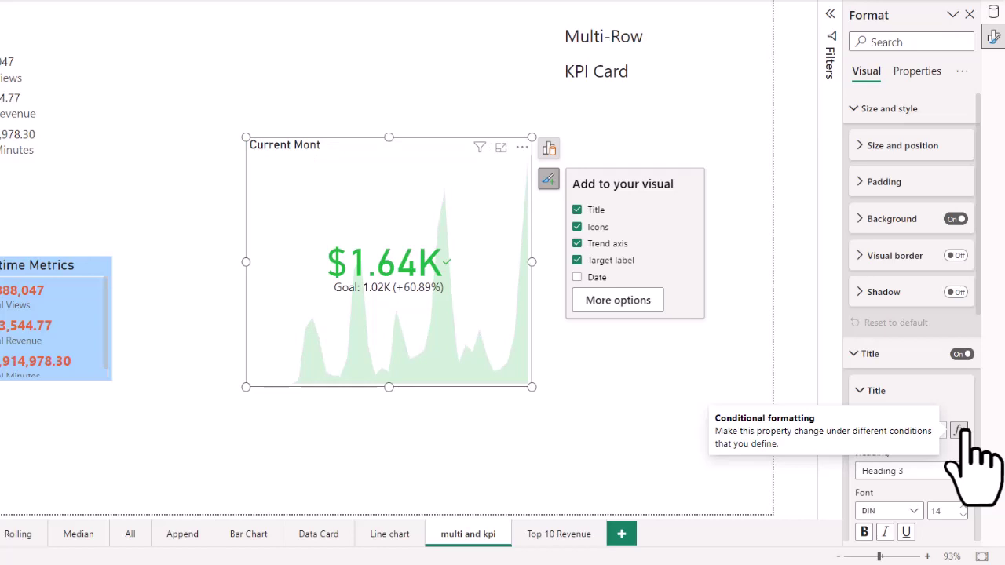
pyautogui.write('h Revfe')
pyautogui.press('BackSpace')
pyautogui.press('BackSpace')
pyautogui.write('enue')
# - Center the KPI's title horizontally and set its font size to 16
pyautogui.scroll(-5, 939, 475)
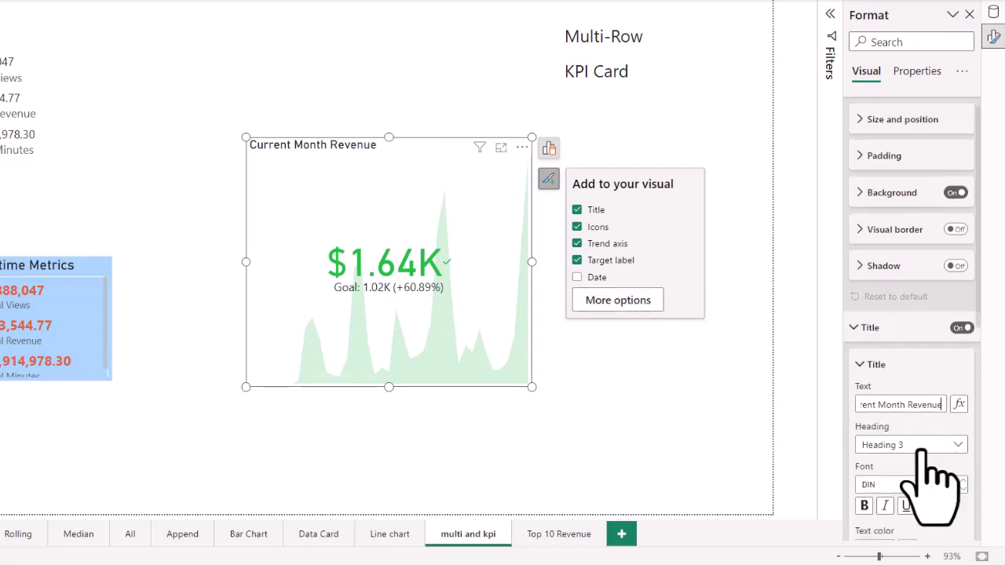
pyautogui.scroll(-1, 920, 487)
pyautogui.click(885, 455)
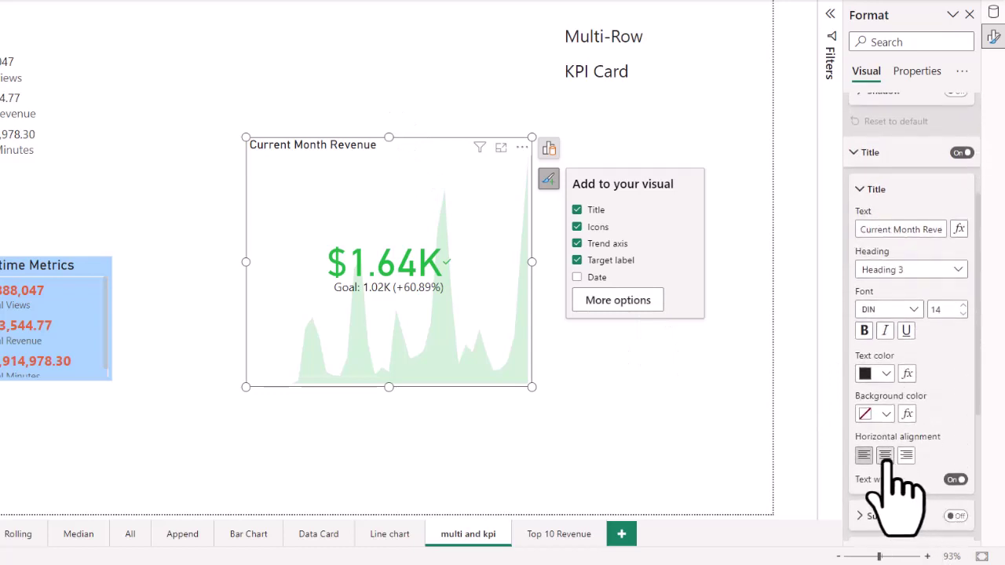
pyautogui.click(963, 306)
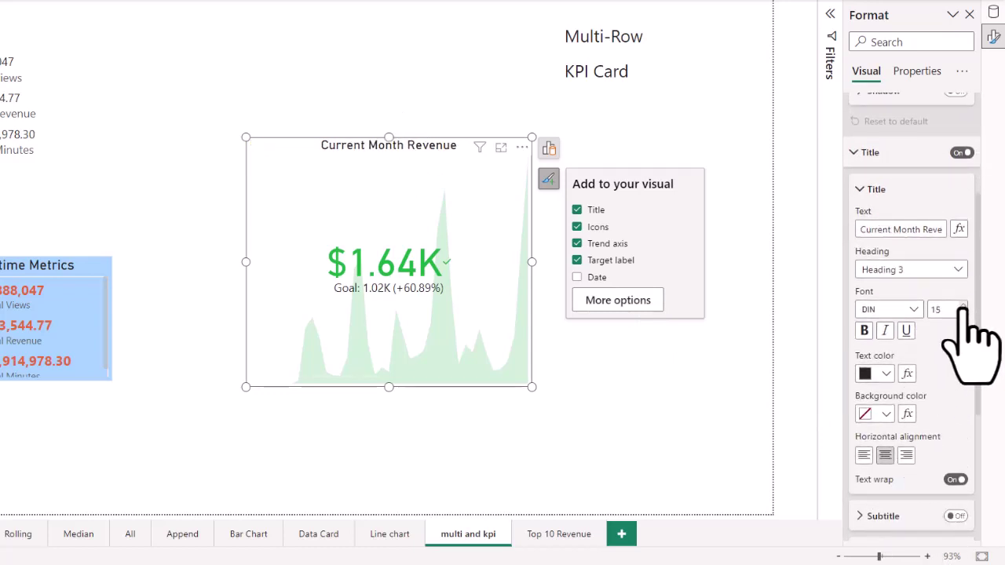
pyautogui.click(963, 305)
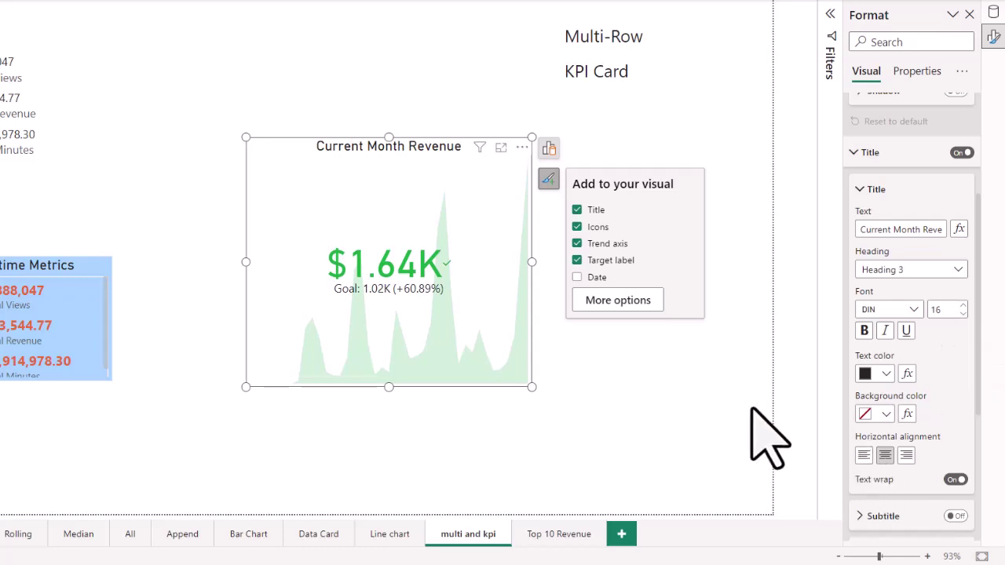
pyautogui.click(859, 191)
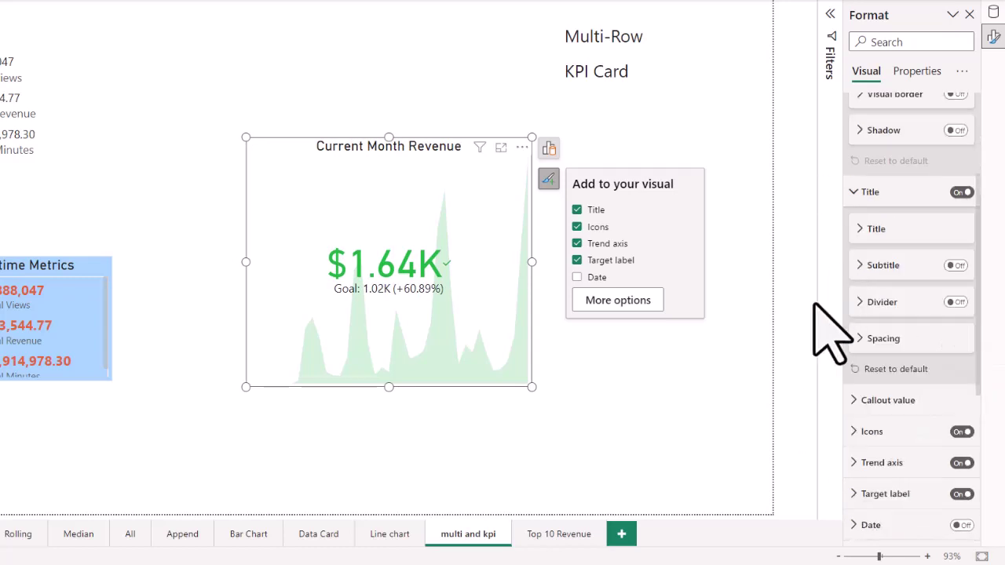
# - Set the font size of the KPI's callout value to 40
pyautogui.click(854, 401)
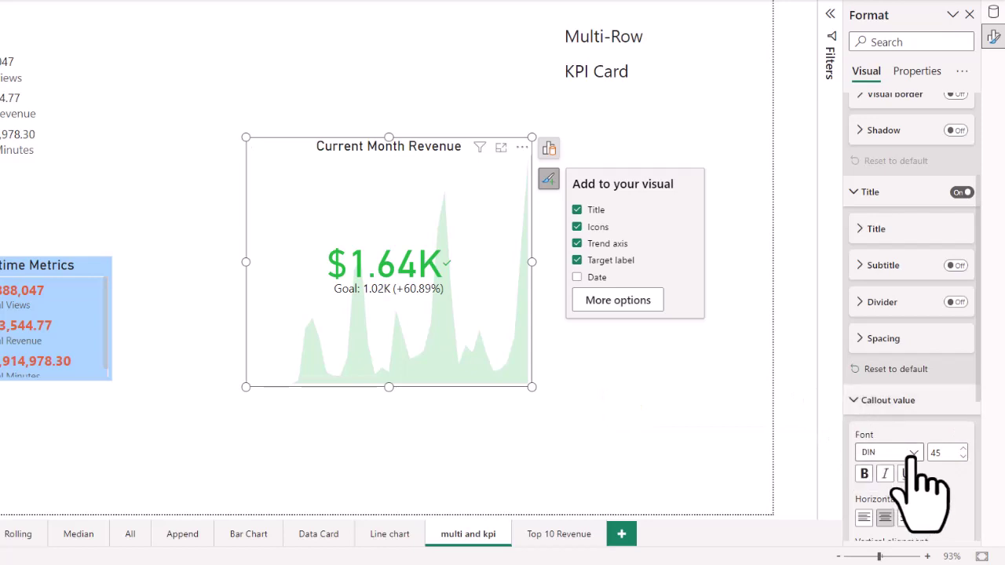
pyautogui.moveTo(952, 453); pyautogui.dragTo(914, 455)
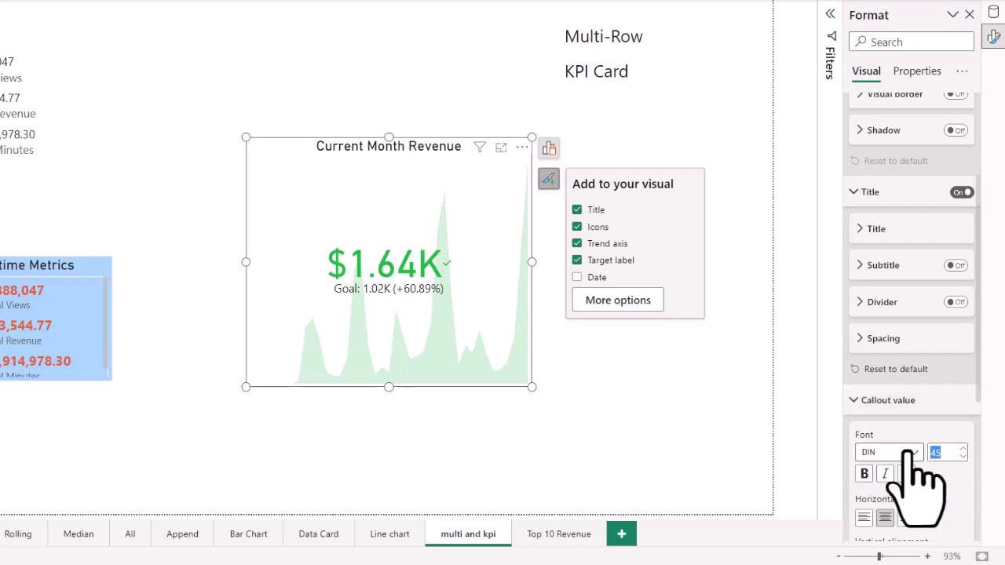
pyautogui.write('40')
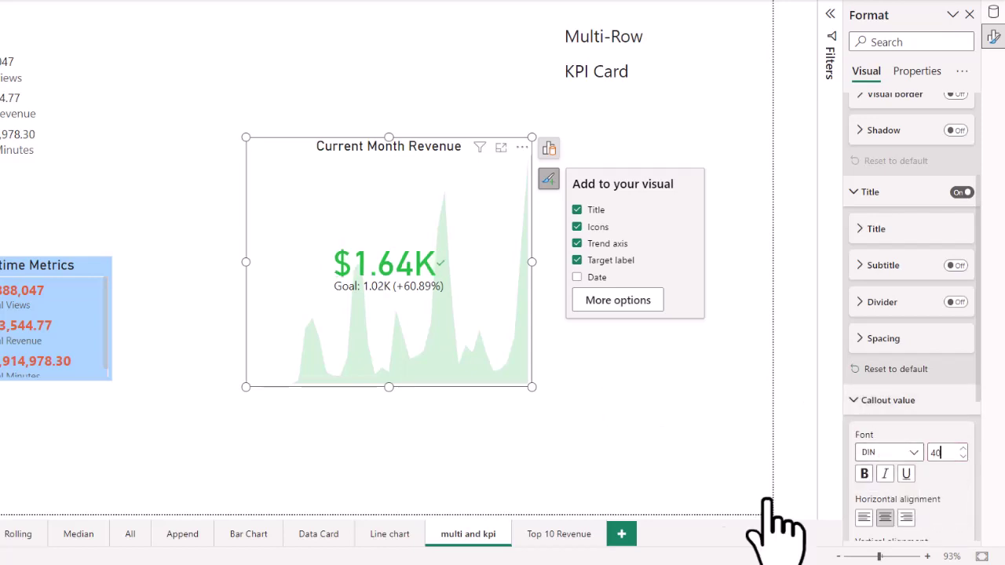
pyautogui.click(776, 445)
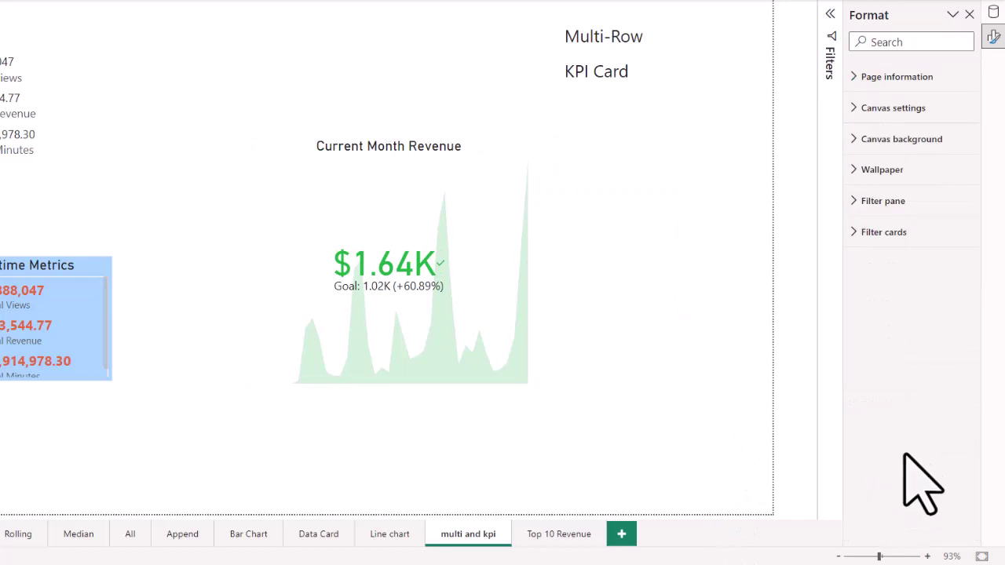
# - Change the font of the KPI's callout value to Segoe UI Bold
pyautogui.click(491, 239)
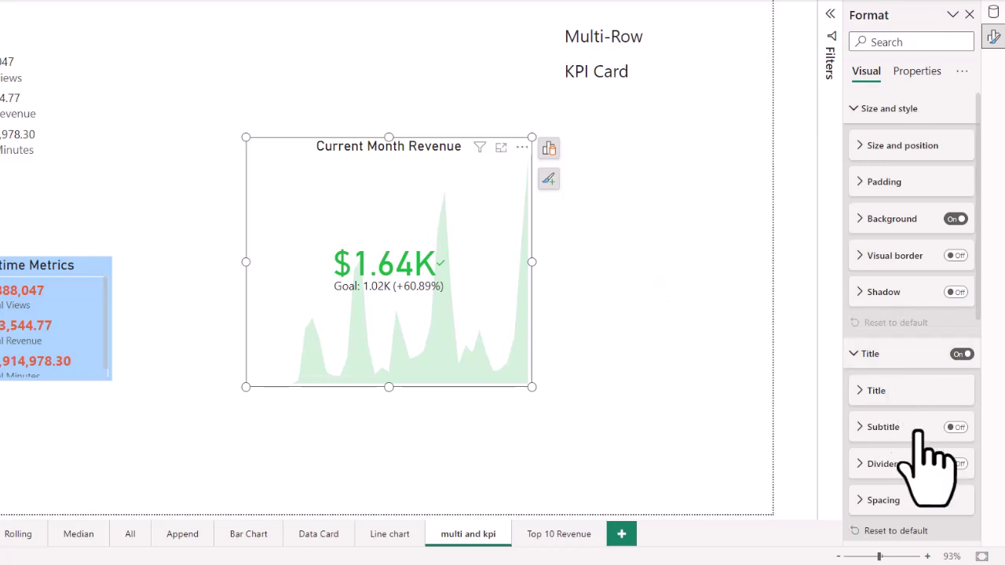
pyautogui.scroll(-2, 911, 408)
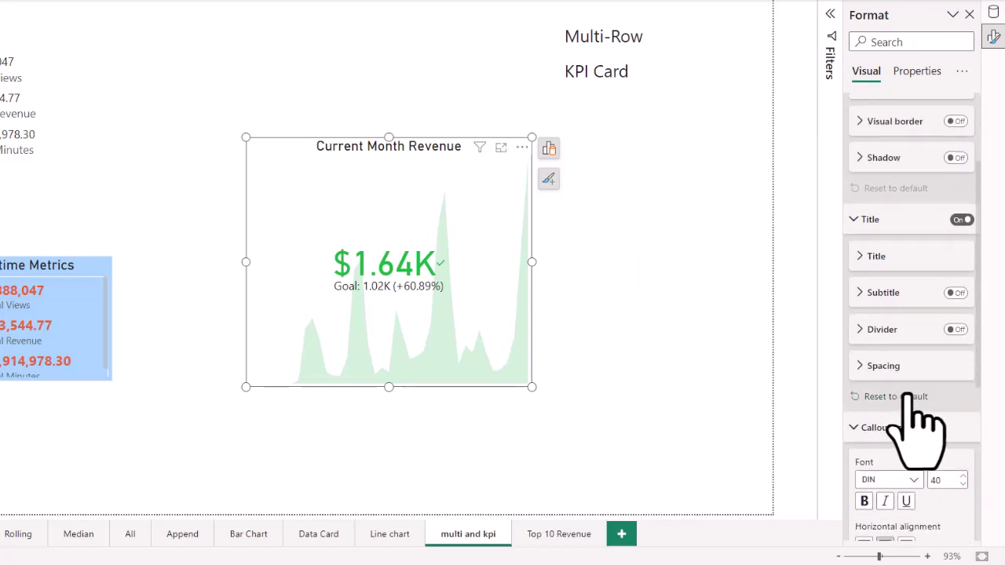
pyautogui.scroll(2, 917, 373)
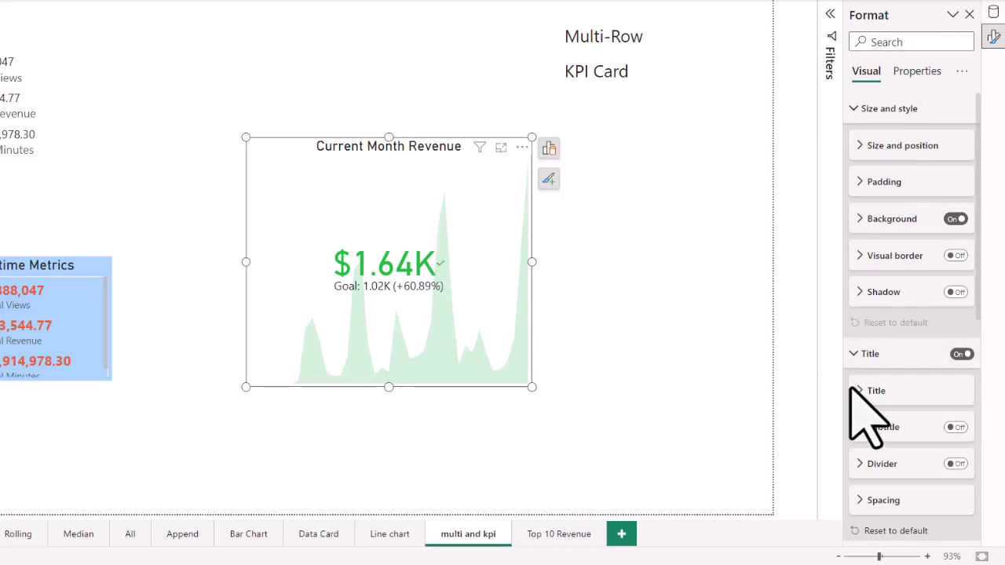
pyautogui.scroll(-4, 887, 432)
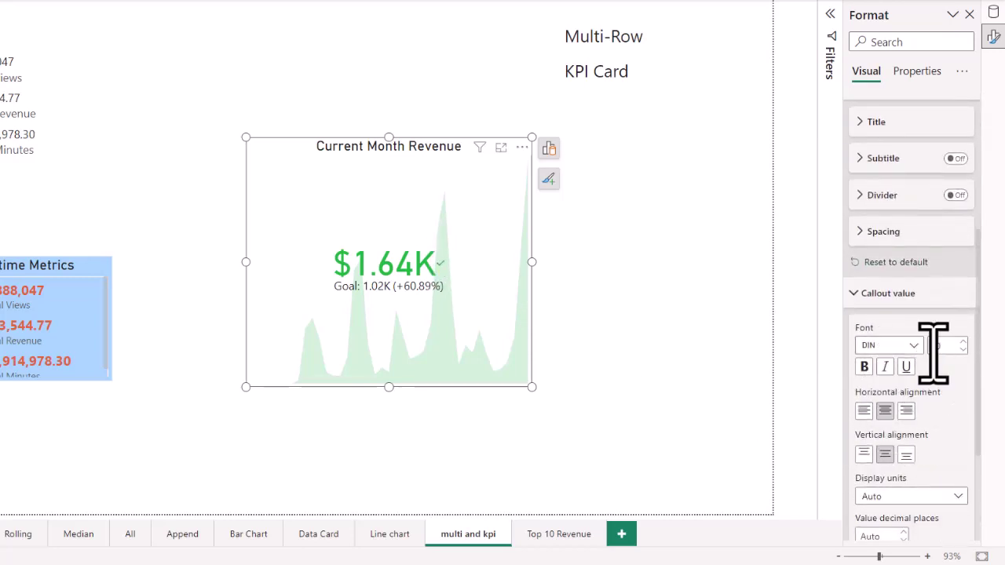
pyautogui.click(912, 346)
pyautogui.scroll(-3, 891, 311)
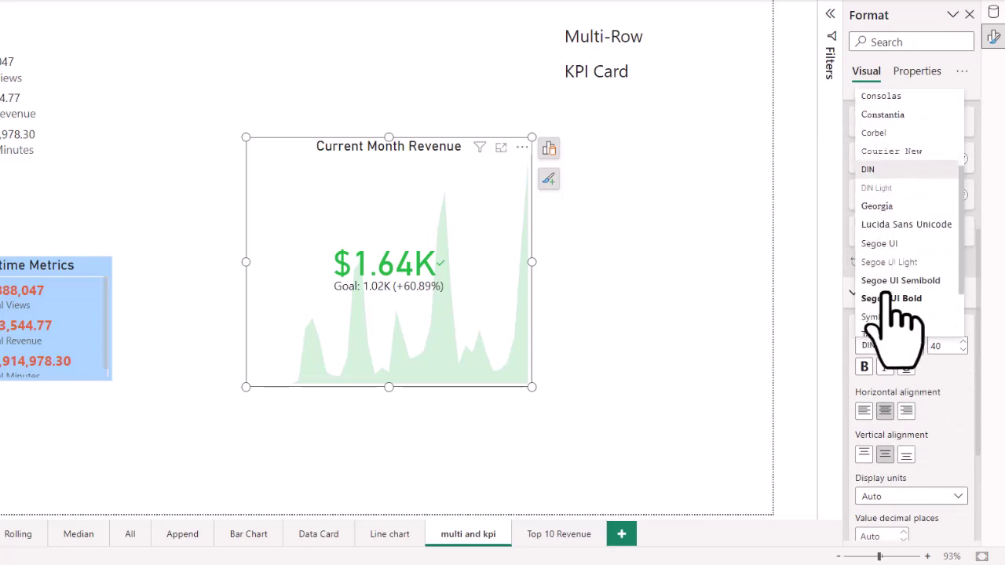
pyautogui.click(874, 302)
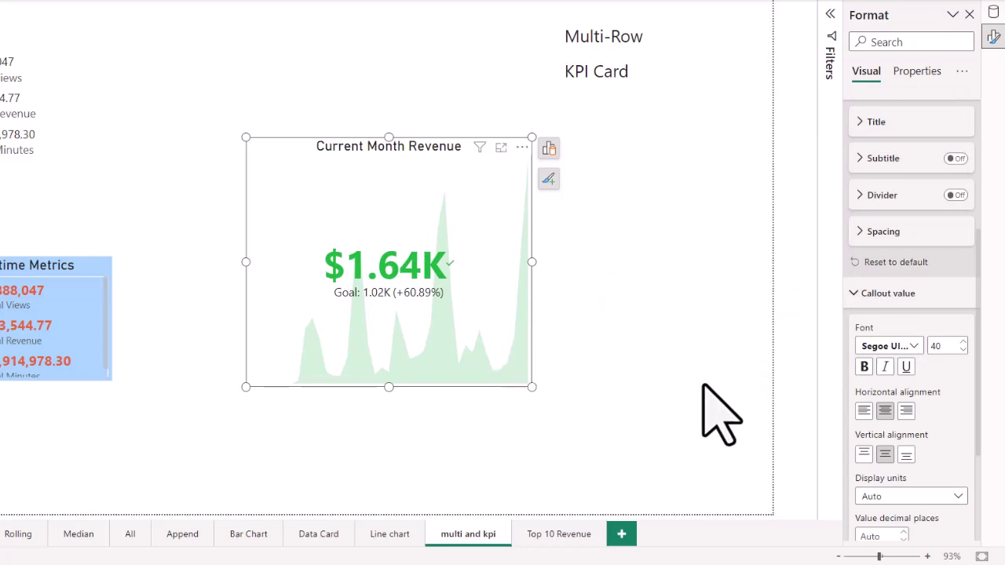
# - Set the display units of the KPI's callout value to None
pyautogui.scroll(-2, 904, 426)
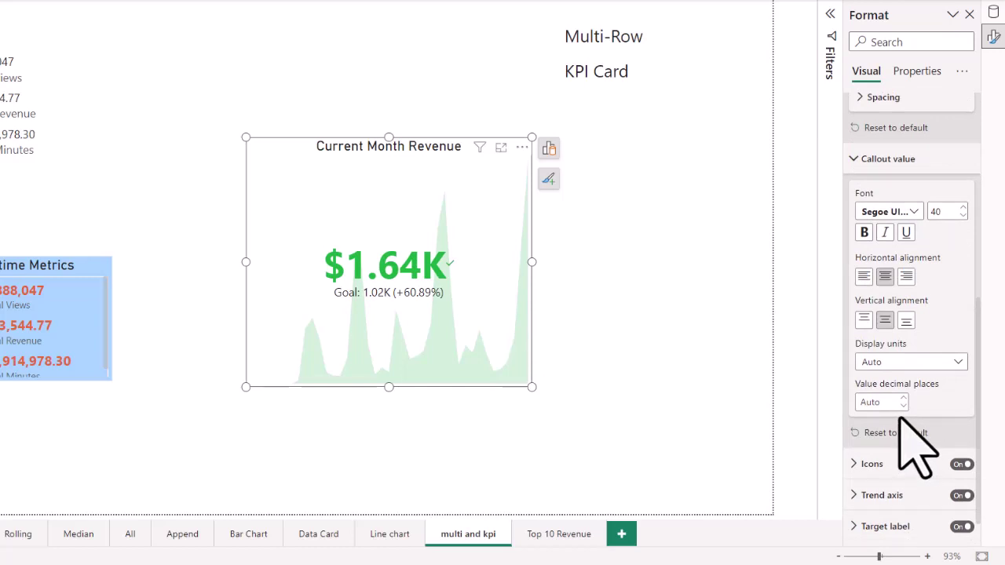
pyautogui.click(959, 366)
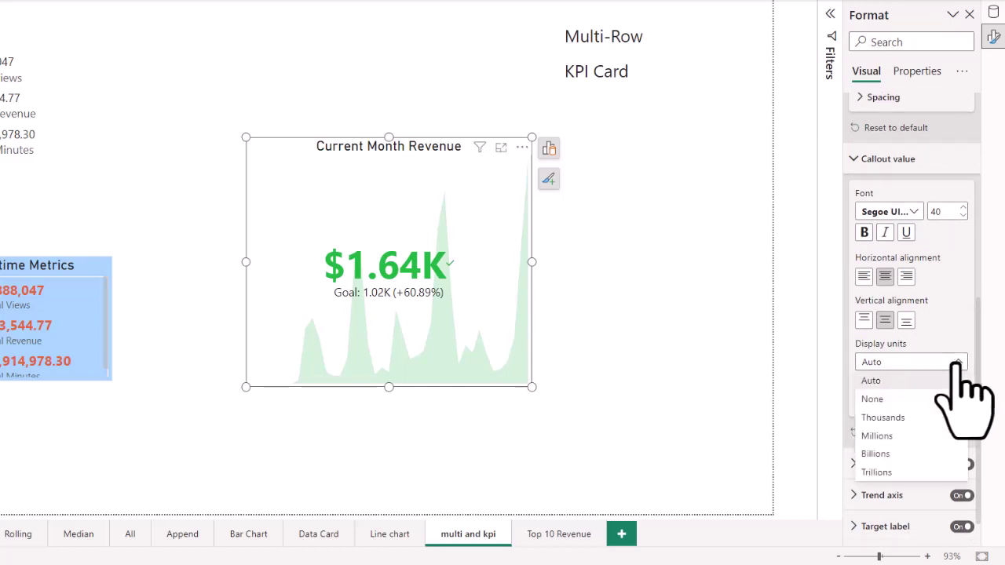
pyautogui.click(866, 400)
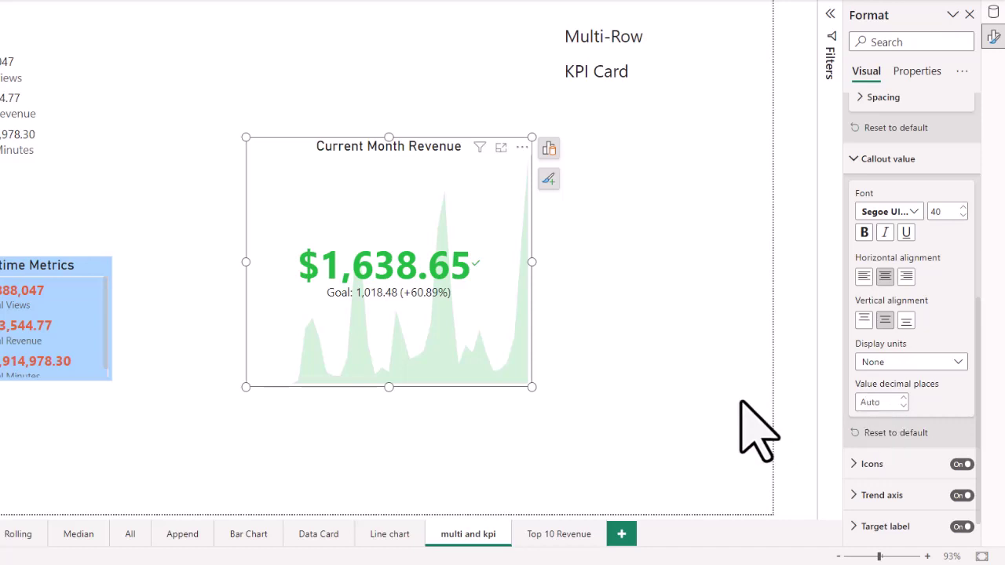
# - Set the size of the KPI's status icon to 8 pt
pyautogui.scroll(-1, 859, 440)
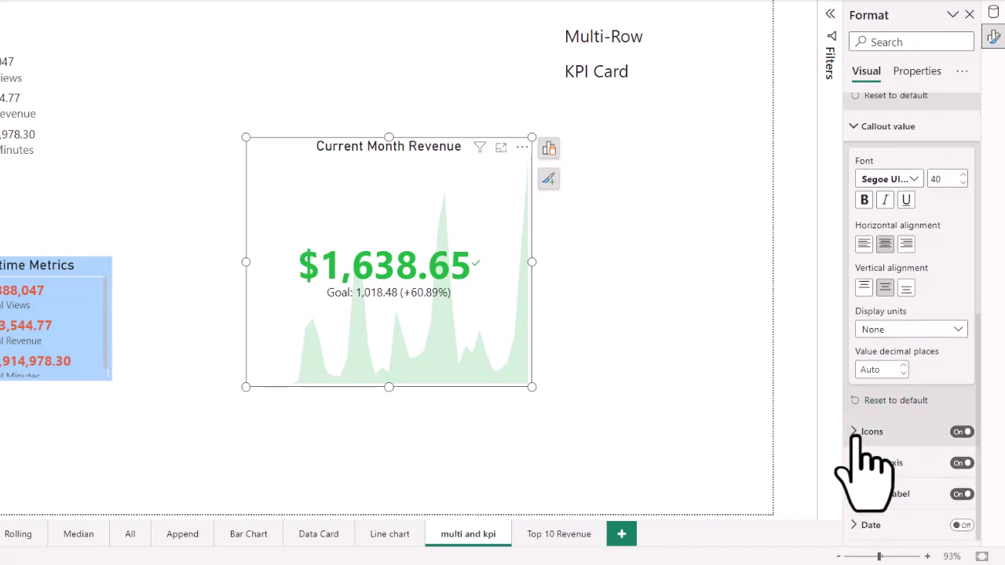
pyautogui.click(856, 432)
pyautogui.scroll(-1, 915, 483)
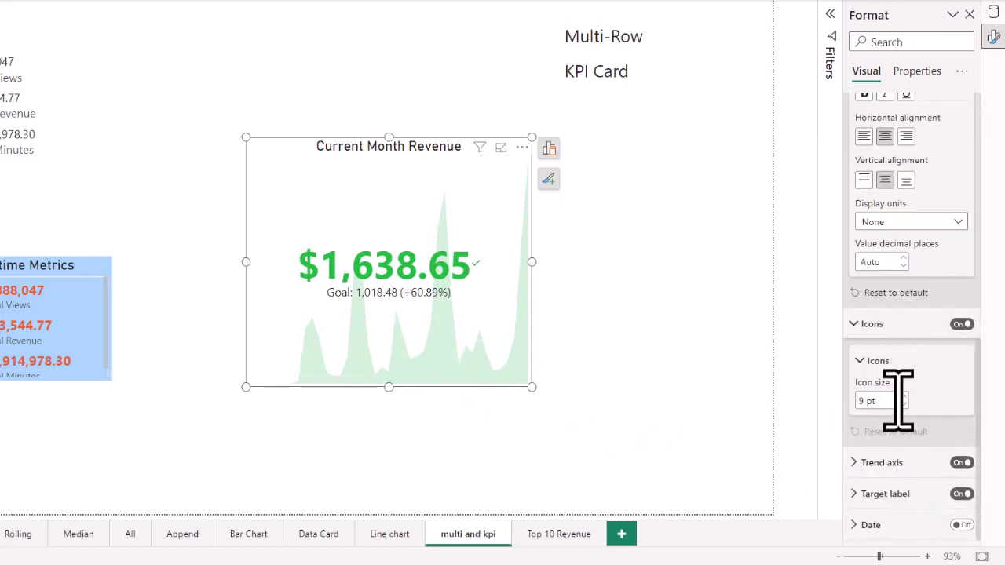
pyautogui.click(903, 396)
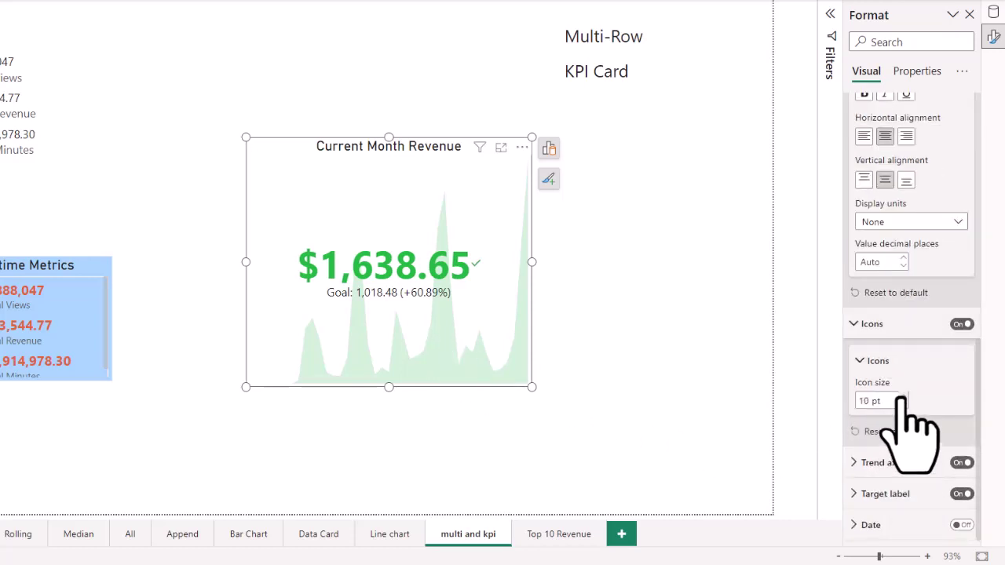
pyautogui.click(904, 404)
pyautogui.click(903, 405)
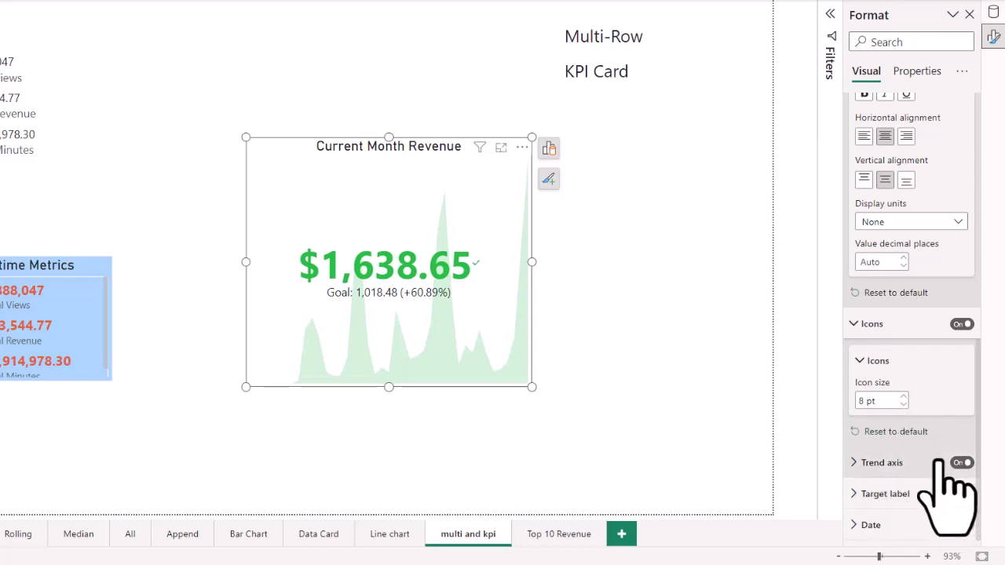
# - Lower the transparency setting of the KPI's trend axis to 15 %
pyautogui.click(855, 465)
pyautogui.scroll(-5, 887, 485)
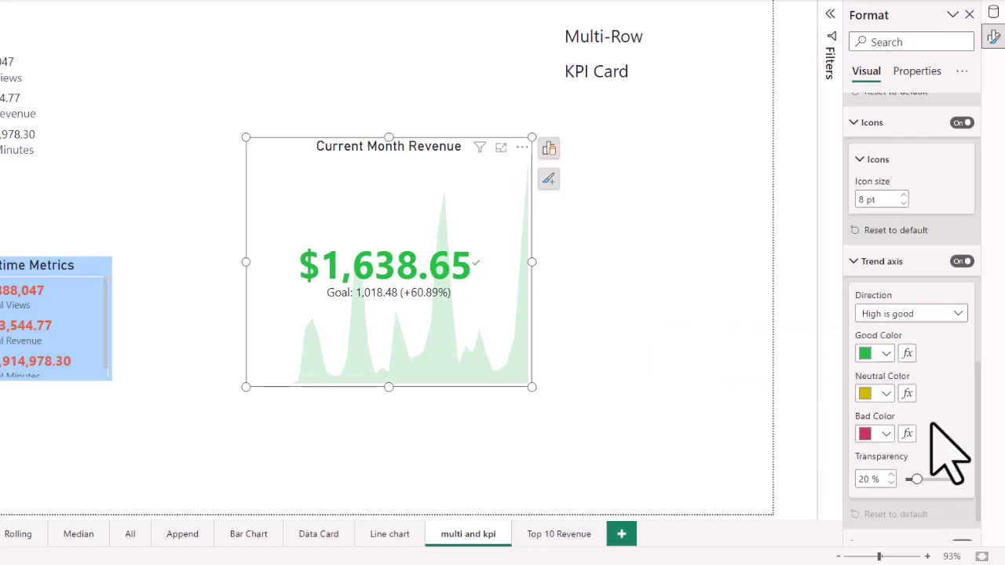
pyautogui.click(892, 483)
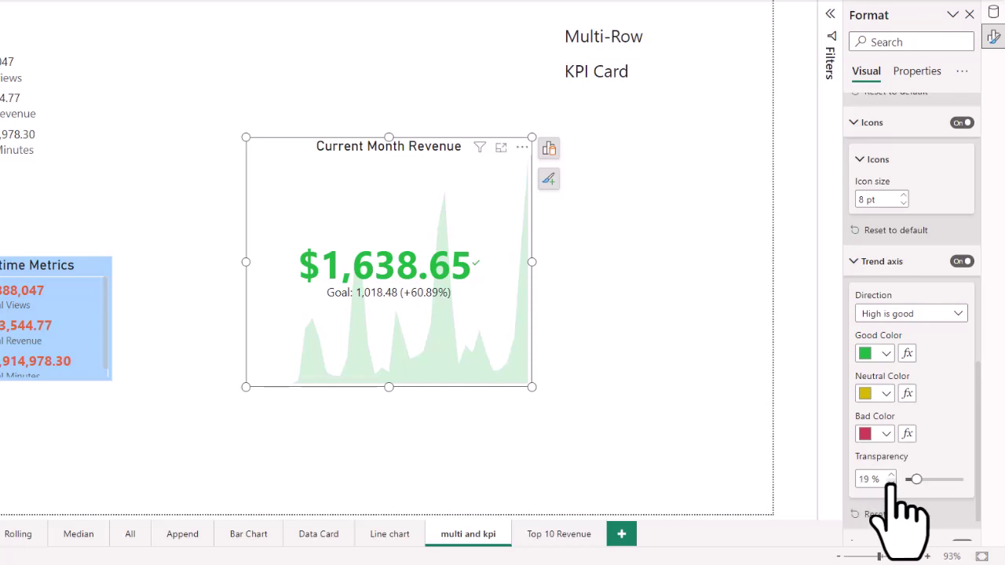
pyautogui.click(892, 483)
pyautogui.click(892, 483)
pyautogui.click(892, 483)
pyautogui.click(892, 483)
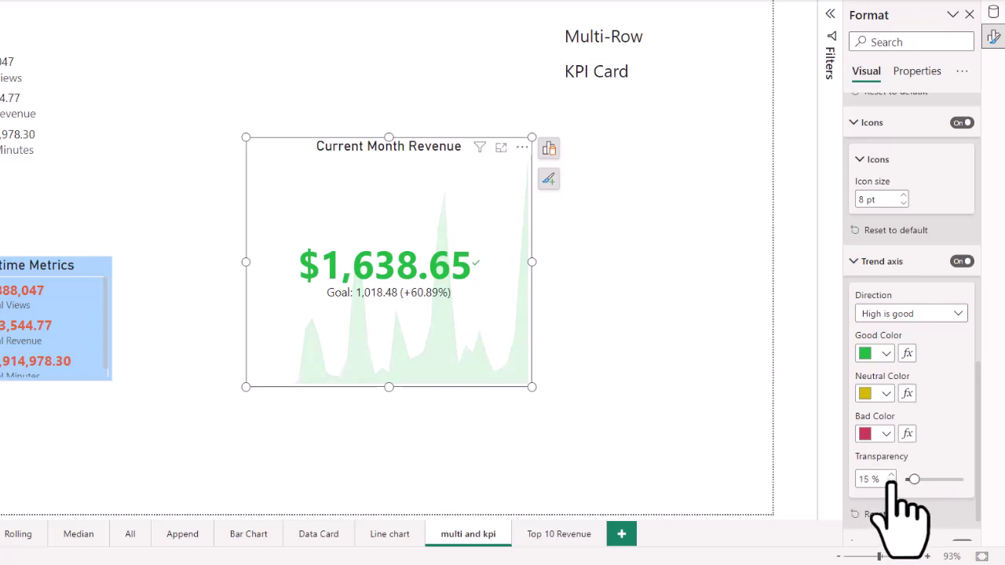